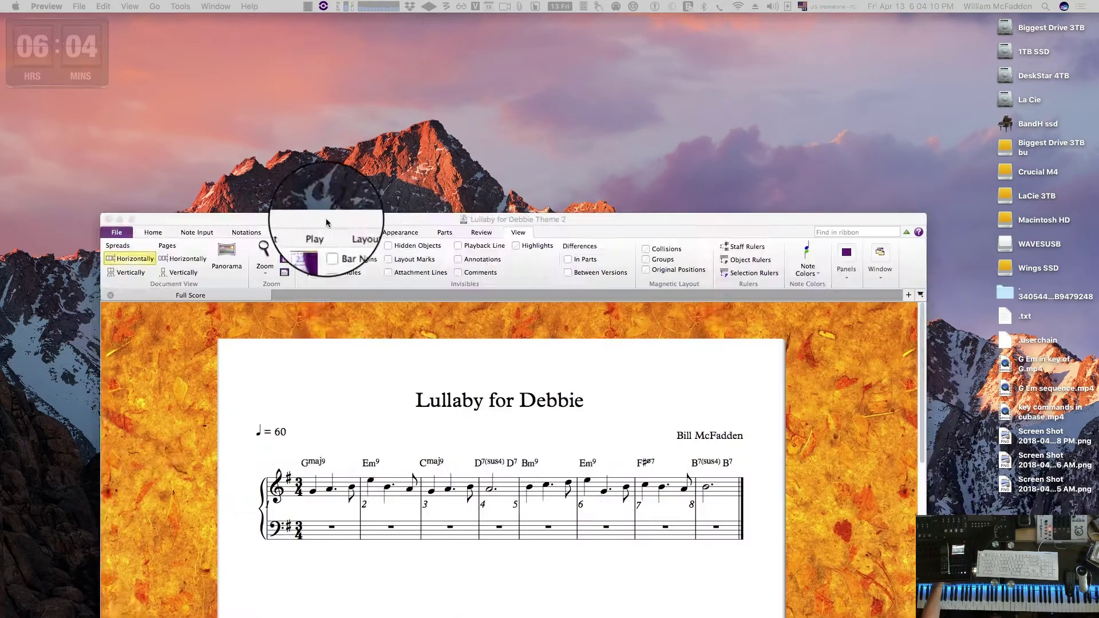
- Put the lead sheet score away, launch OrbComposer and apply the Orchestral template
{"action": "left_click_drag", "start_coordinate": [325, 218], "coordinate": [407, 57]}
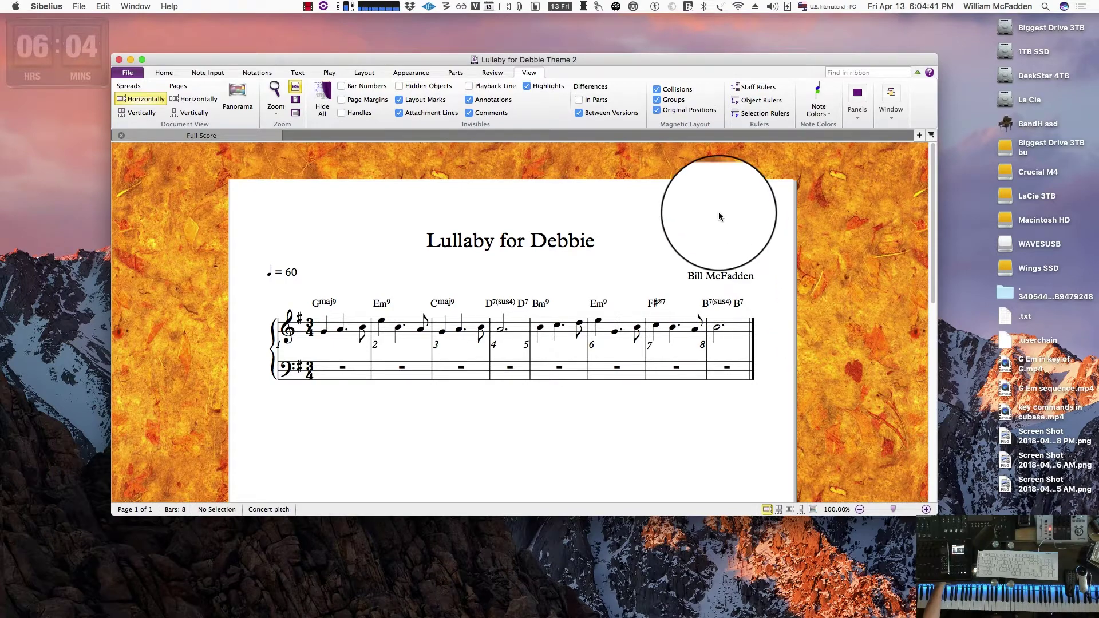
{"action": "double_click", "coordinate": [357, 59]}
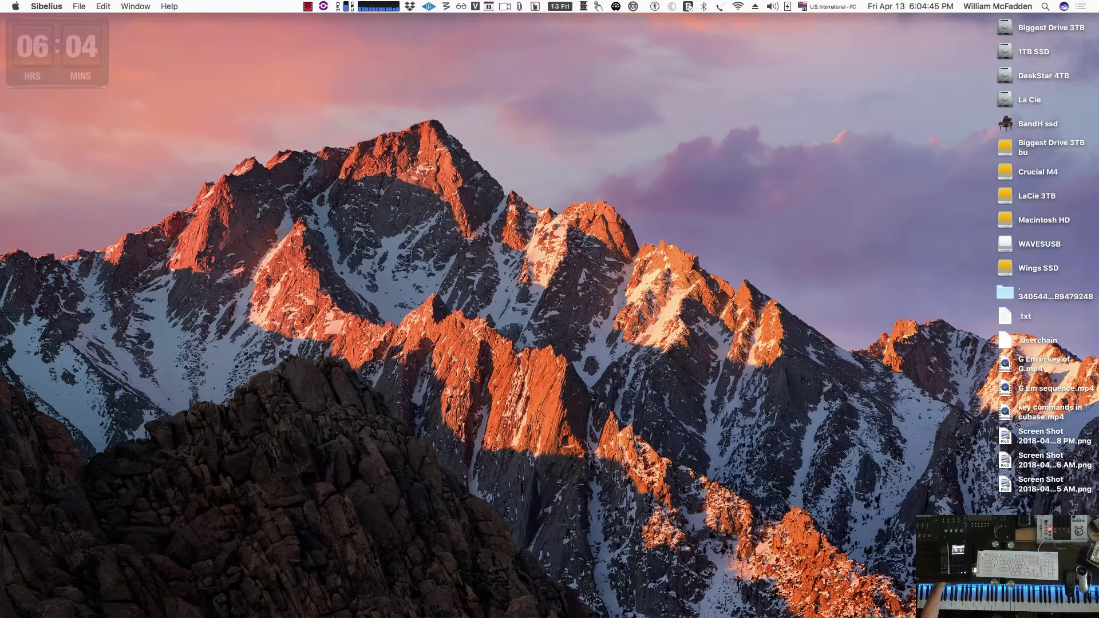
{"action": "mouse_move", "coordinate": [515, 615]}
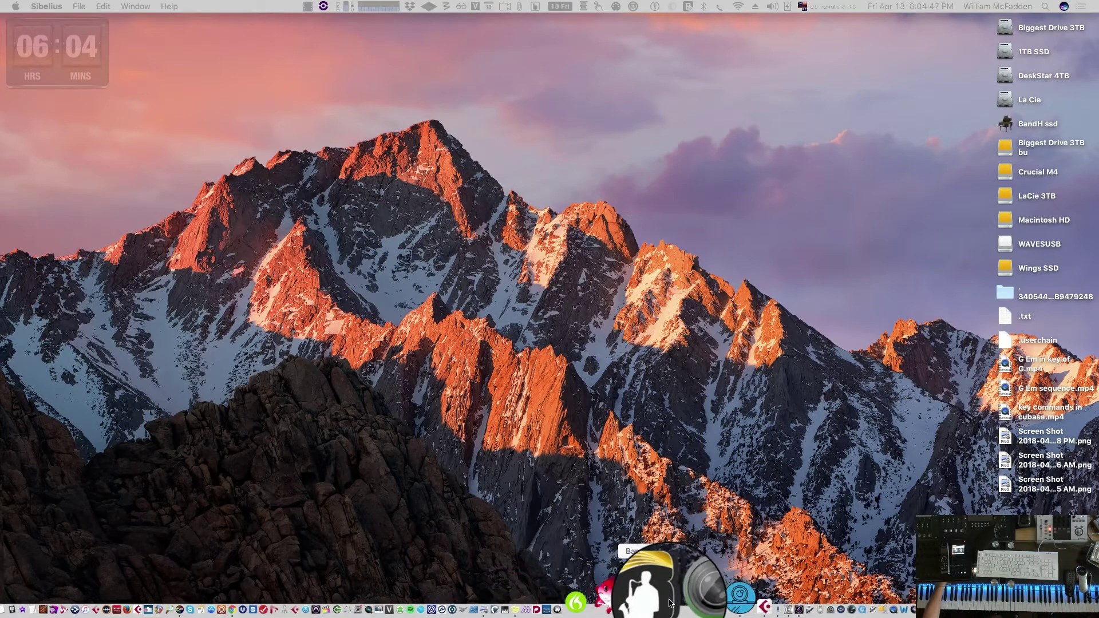
{"action": "left_click", "coordinate": [841, 596]}
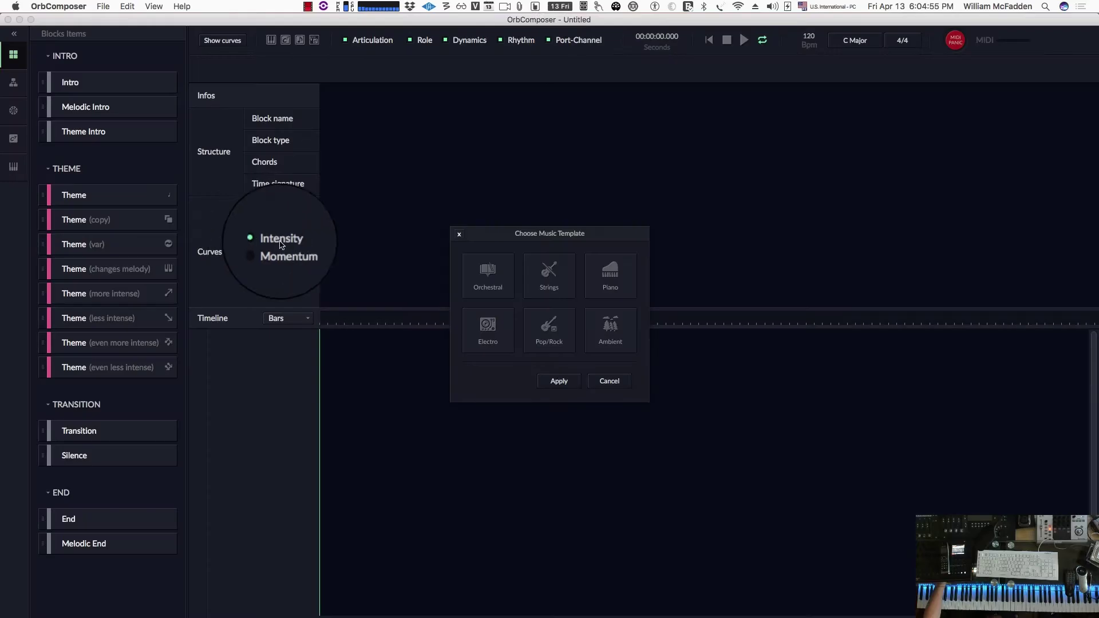
{"action": "left_click", "coordinate": [559, 381]}
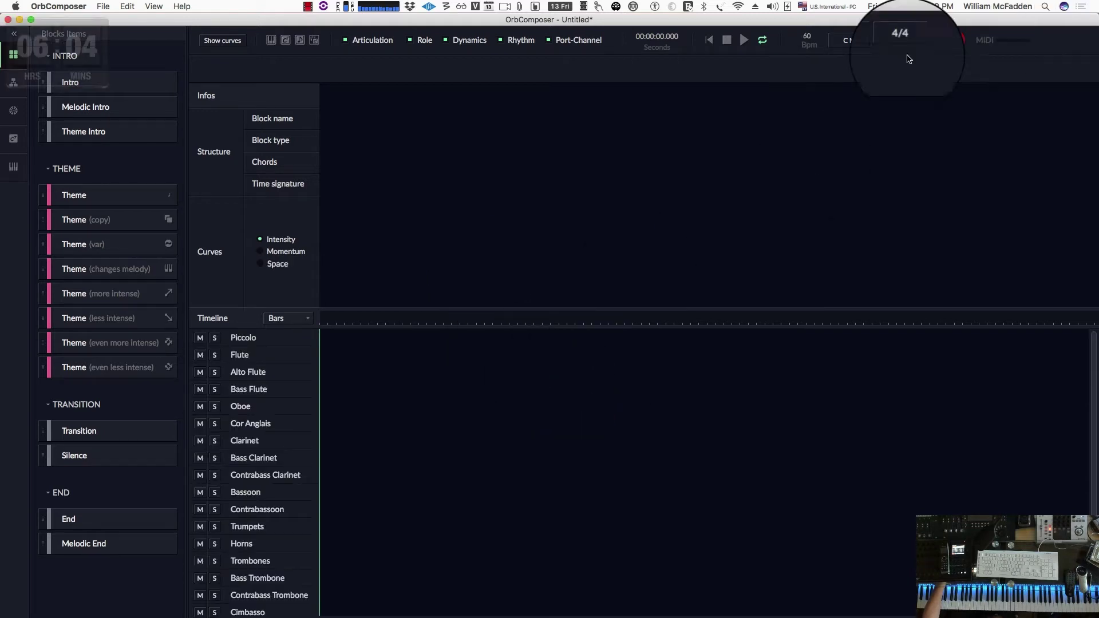
- Set the project key to G Major and the time signature to 3/4
{"action": "left_click", "coordinate": [855, 41]}
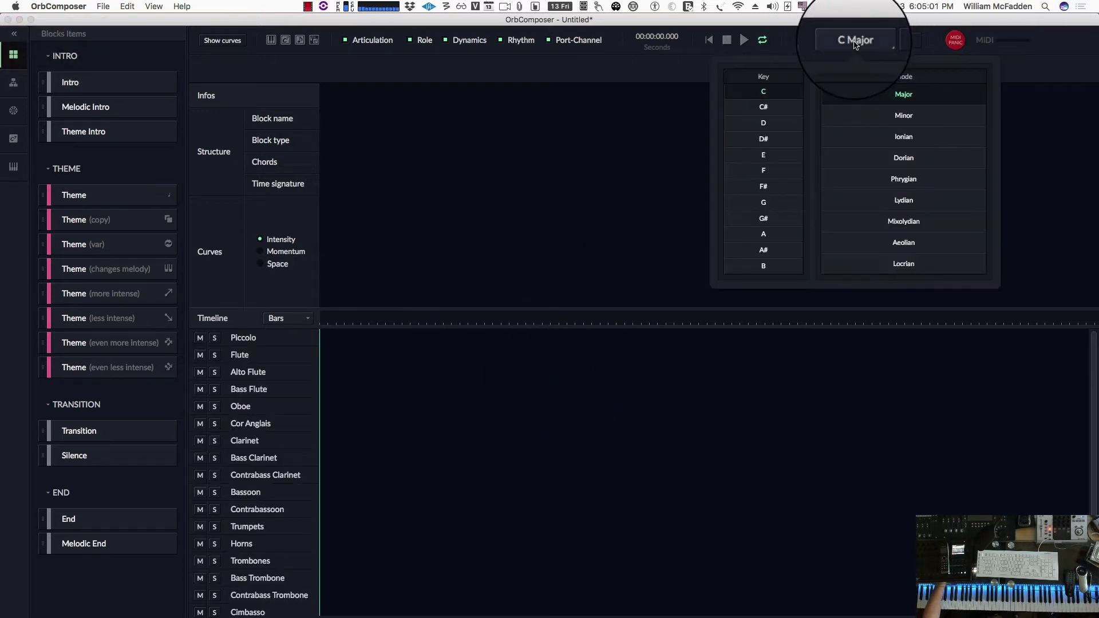
{"action": "left_click", "coordinate": [764, 204]}
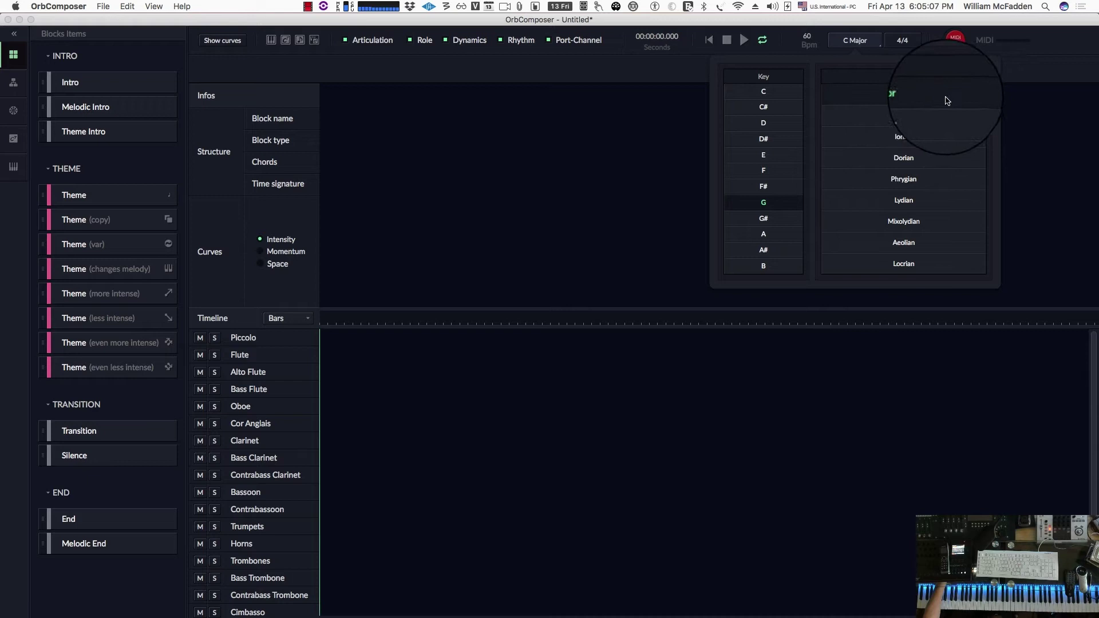
{"action": "left_click", "coordinate": [668, 129]}
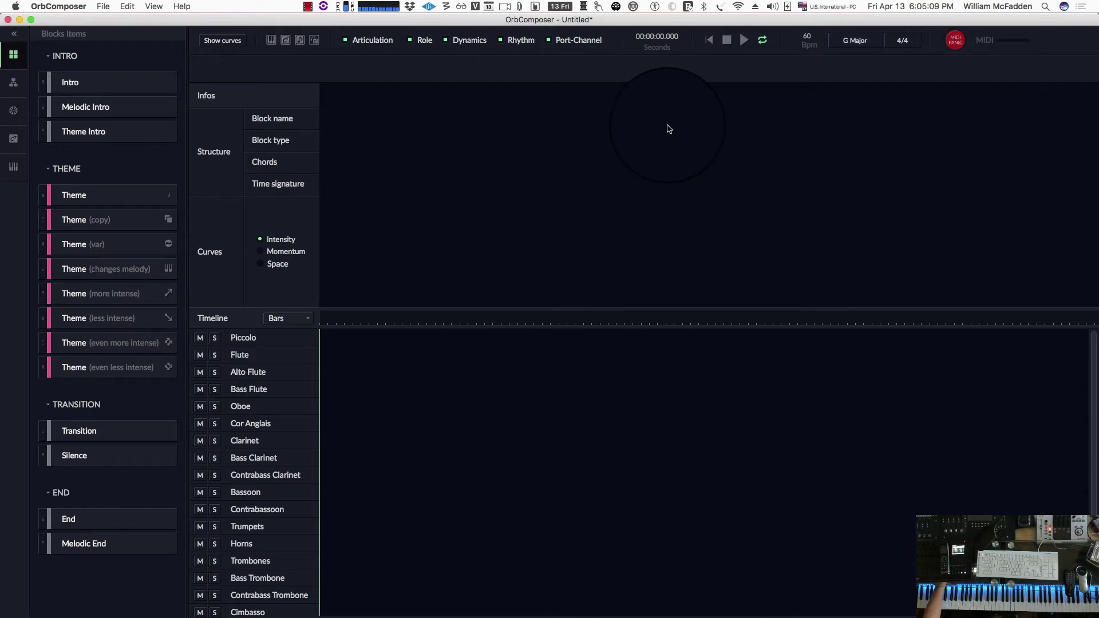
{"action": "left_click", "coordinate": [901, 40]}
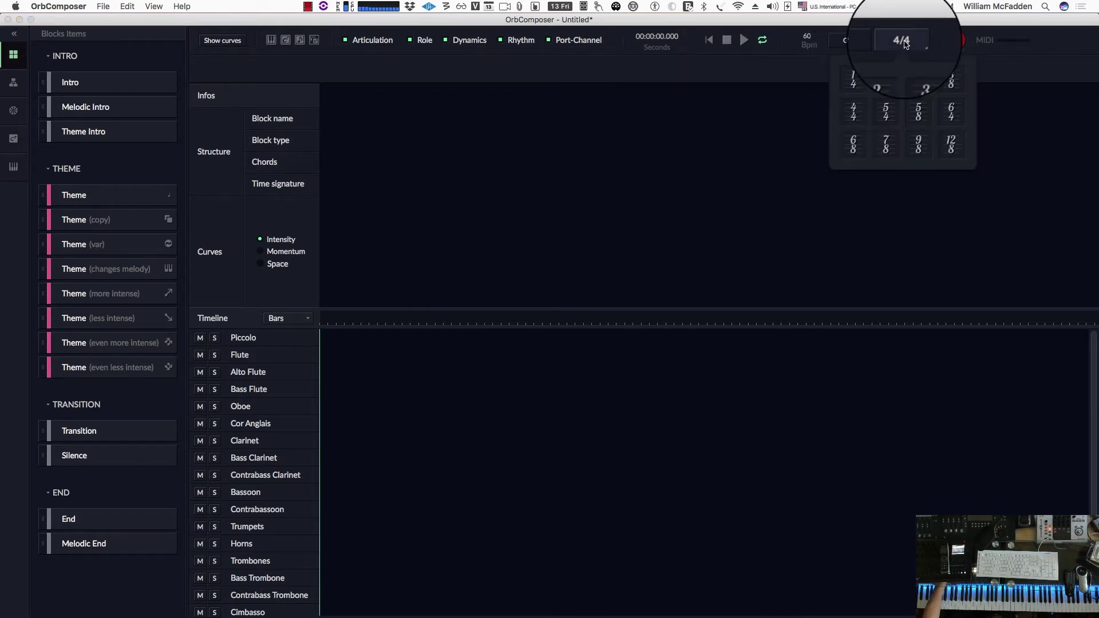
{"action": "left_click", "coordinate": [918, 86]}
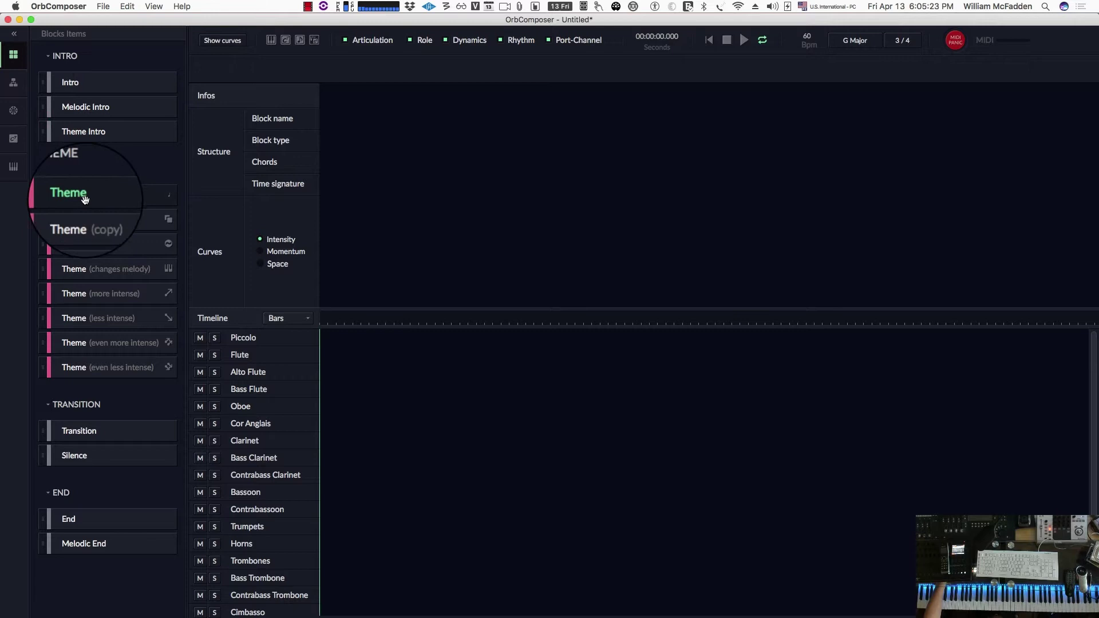
- Add a Theme block with an 8-bar structure, then switch to the Sibelius lead sheet
{"action": "left_click_drag", "start_coordinate": [85, 199], "coordinate": [431, 131]}
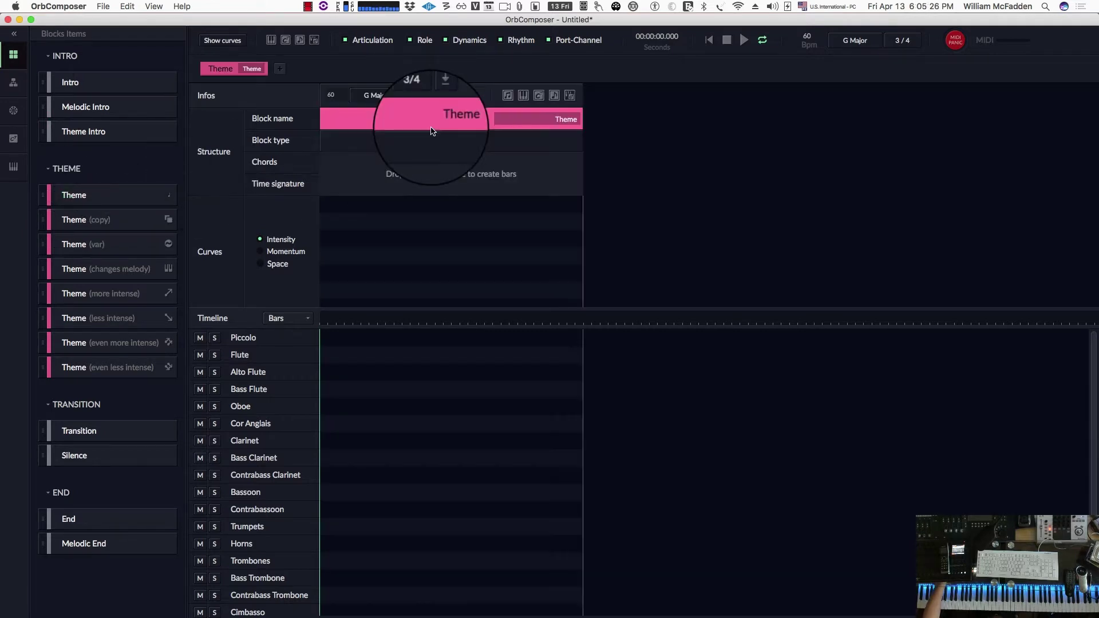
{"action": "left_click", "coordinate": [14, 86]}
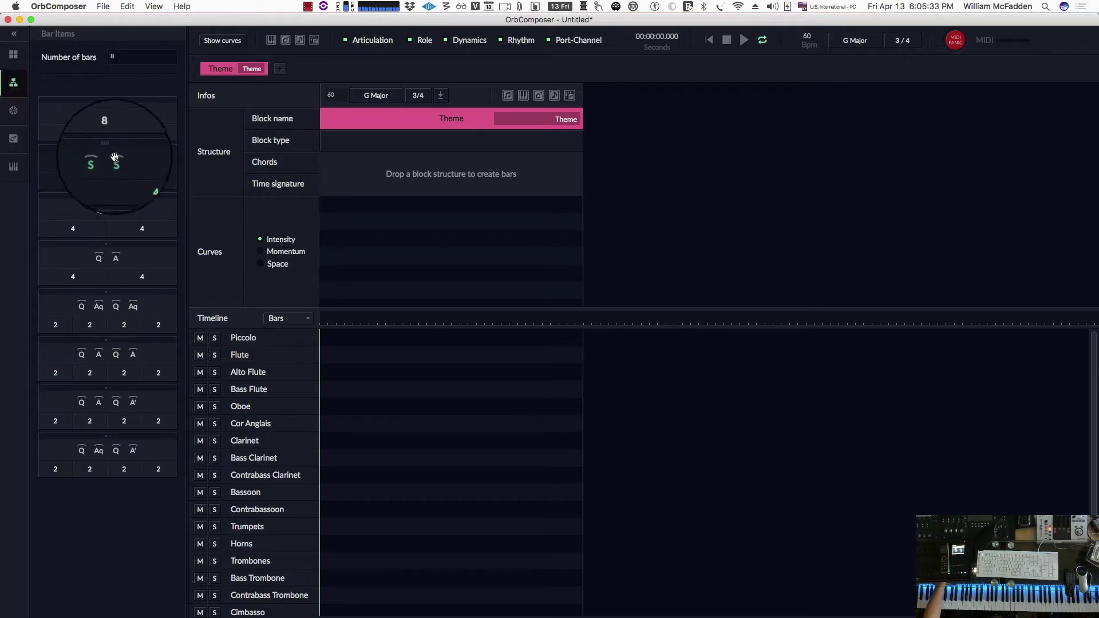
{"action": "left_click_drag", "start_coordinate": [95, 136], "coordinate": [442, 169]}
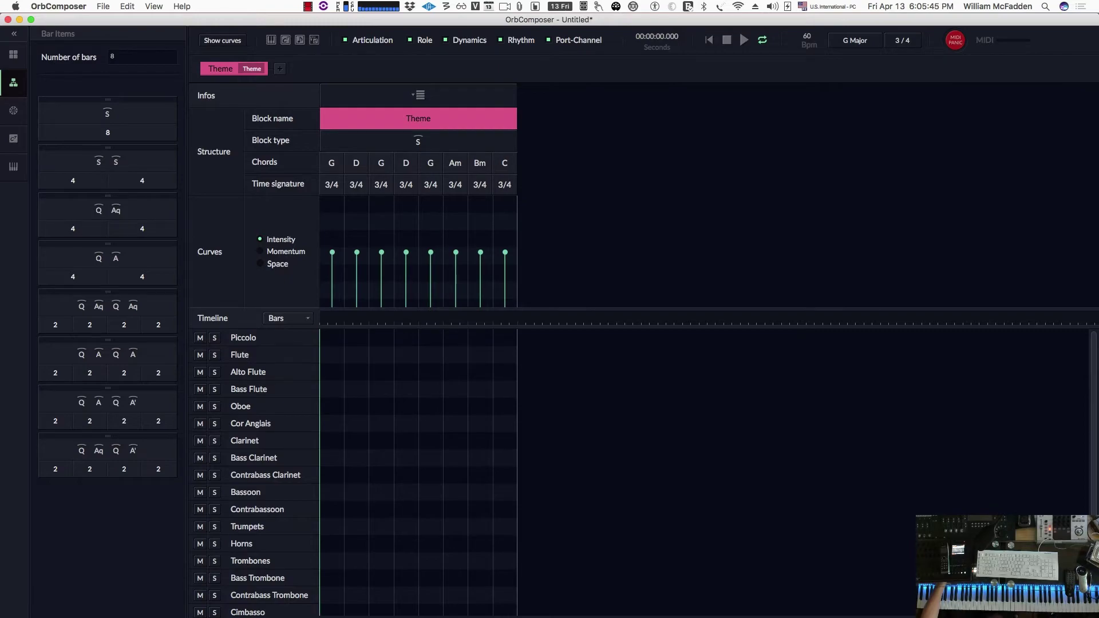
{"action": "key", "text": "super+Tab"}
{"action": "left_click_drag", "start_coordinate": [290, 63], "coordinate": [266, 53]}
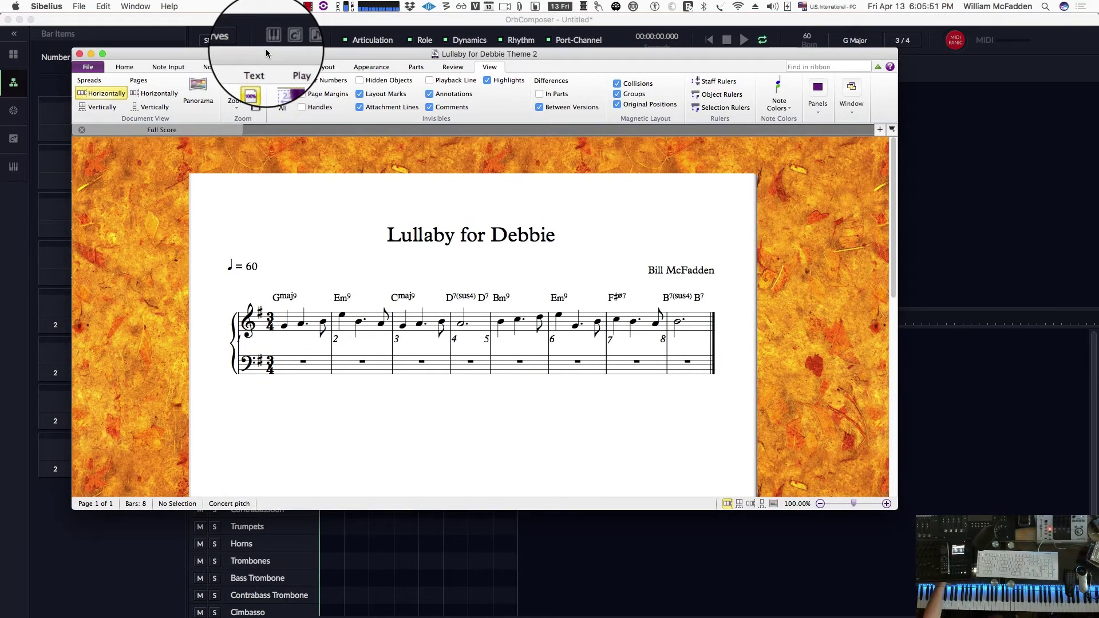
{"action": "left_click", "coordinate": [265, 49]}
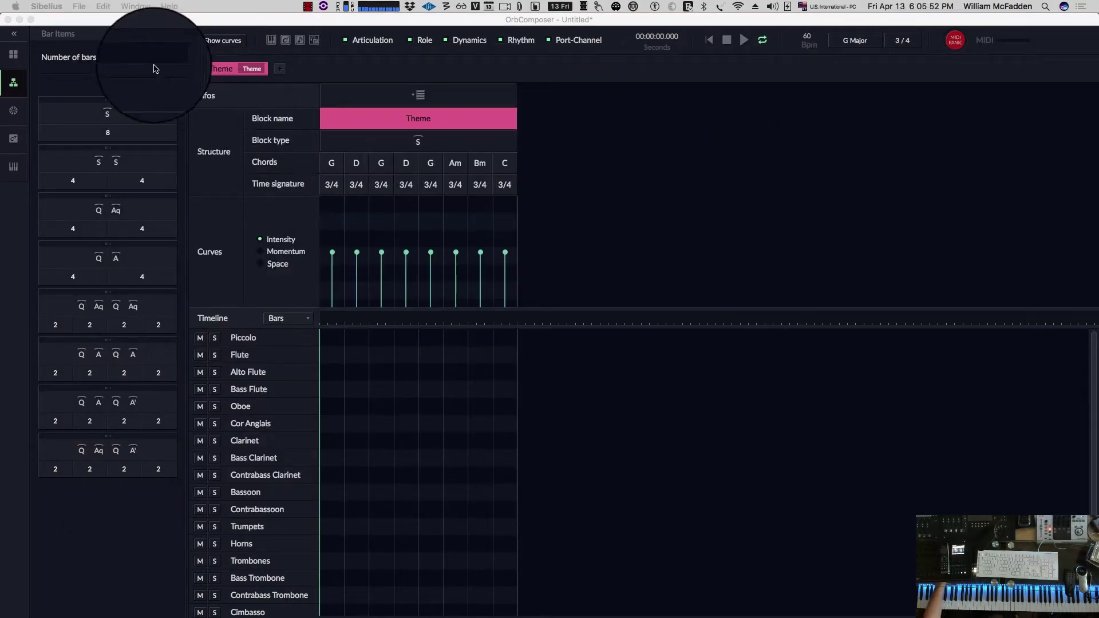
- Open the chord progressions library and transpose its cadences to the key of G
{"action": "left_click", "coordinate": [14, 119]}
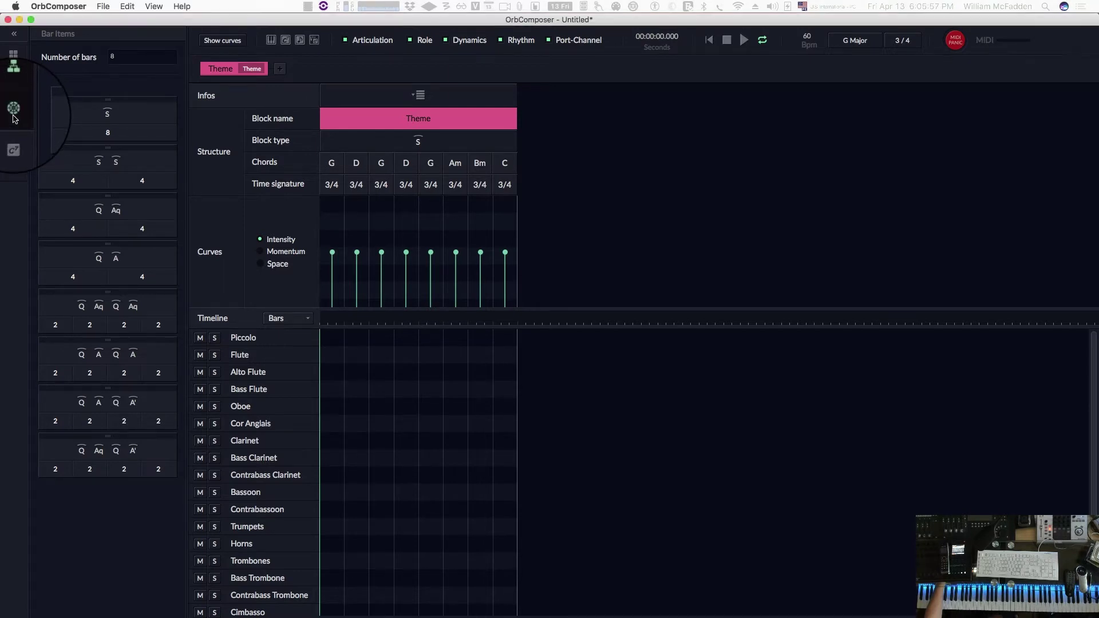
{"action": "left_click", "coordinate": [13, 115]}
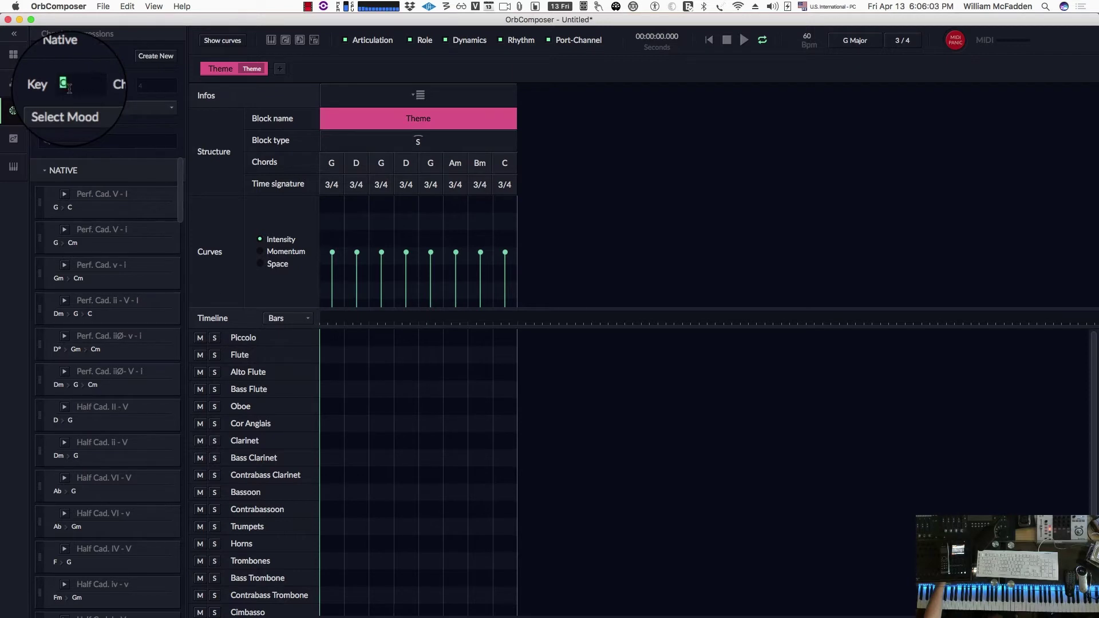
{"action": "type", "text": "C"}
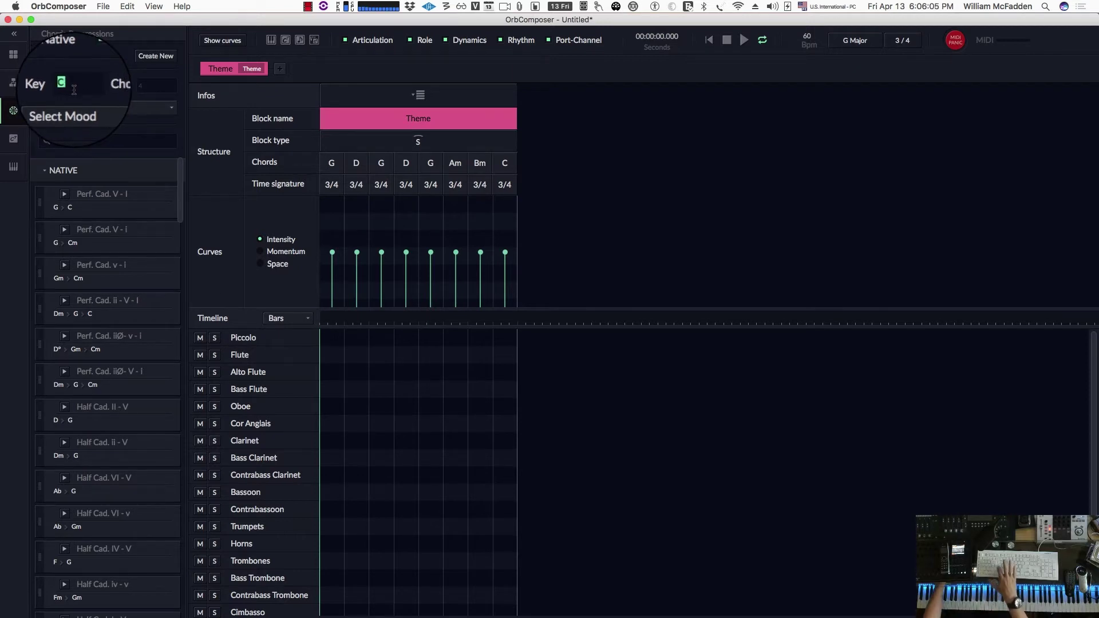
{"action": "key", "text": "Return"}
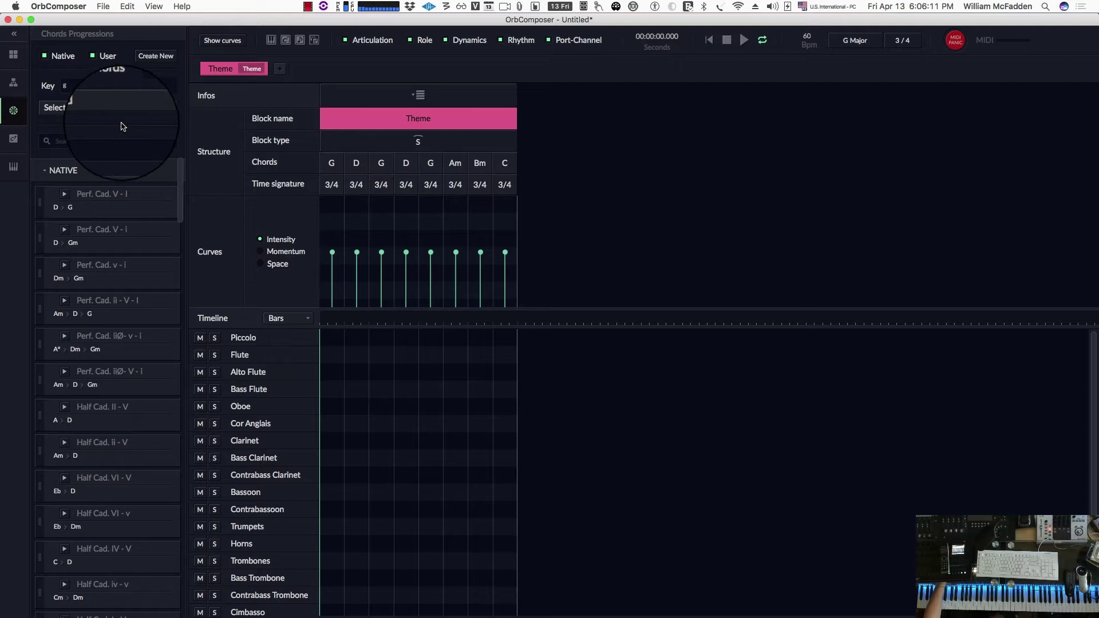
- Create a new progression named 'youtube' with GM9 in its first slot
{"action": "left_click", "coordinate": [155, 60]}
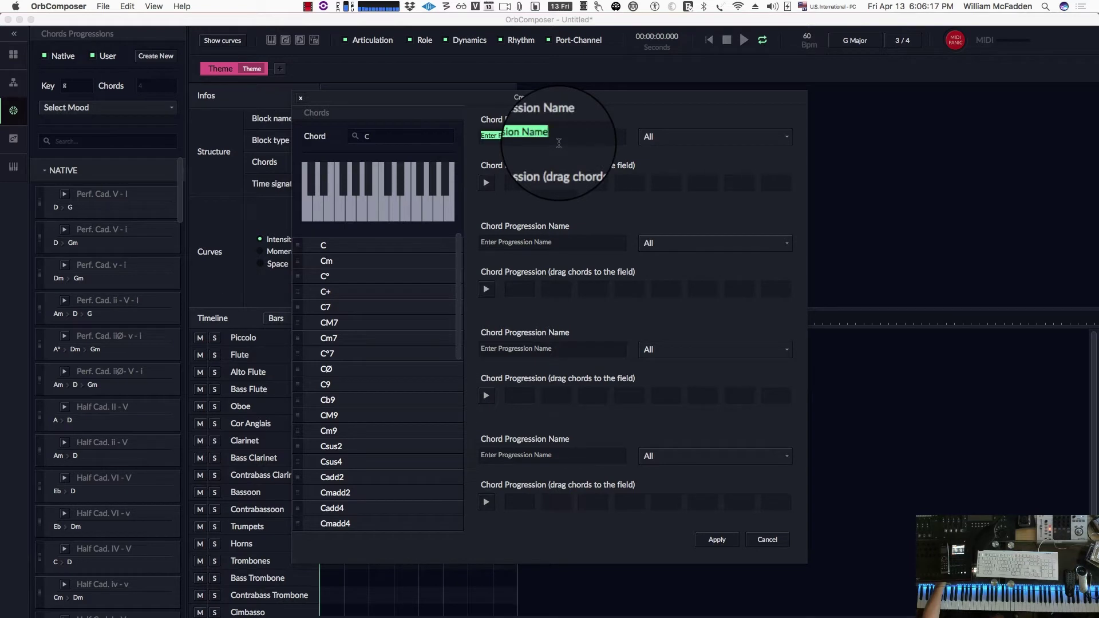
{"action": "type", "text": "v"}
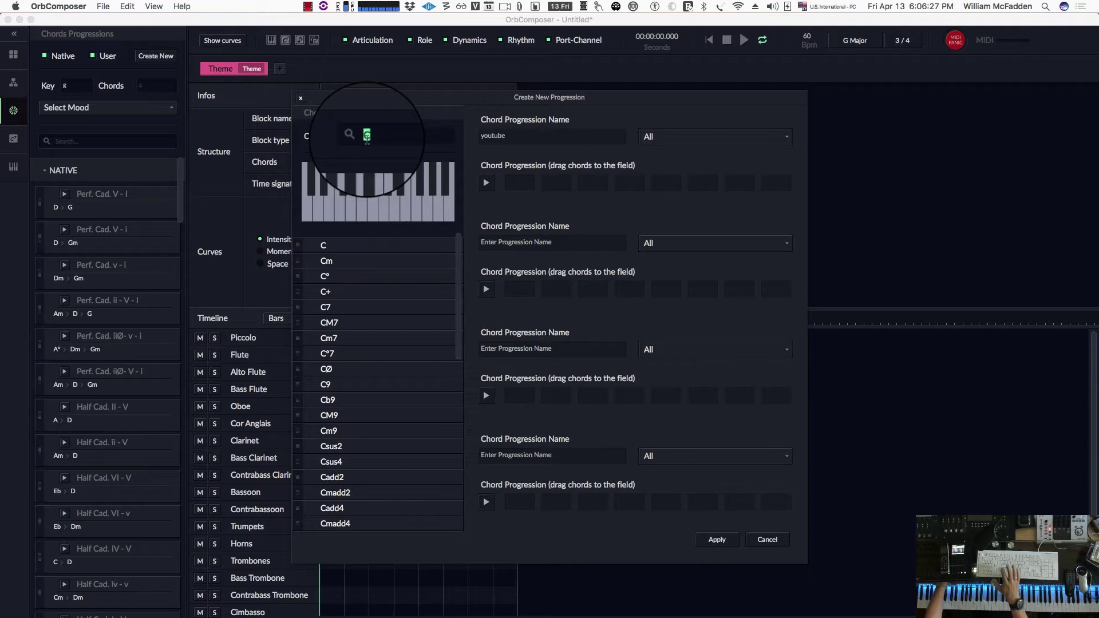
{"action": "type", "text": "g"}
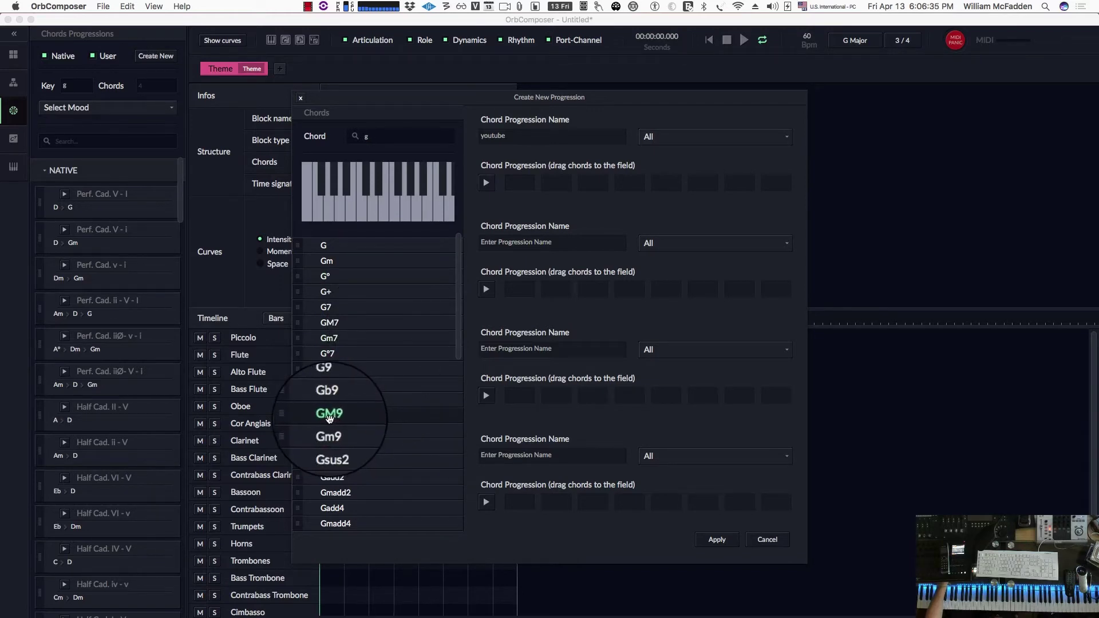
{"action": "left_click_drag", "start_coordinate": [329, 419], "coordinate": [516, 188]}
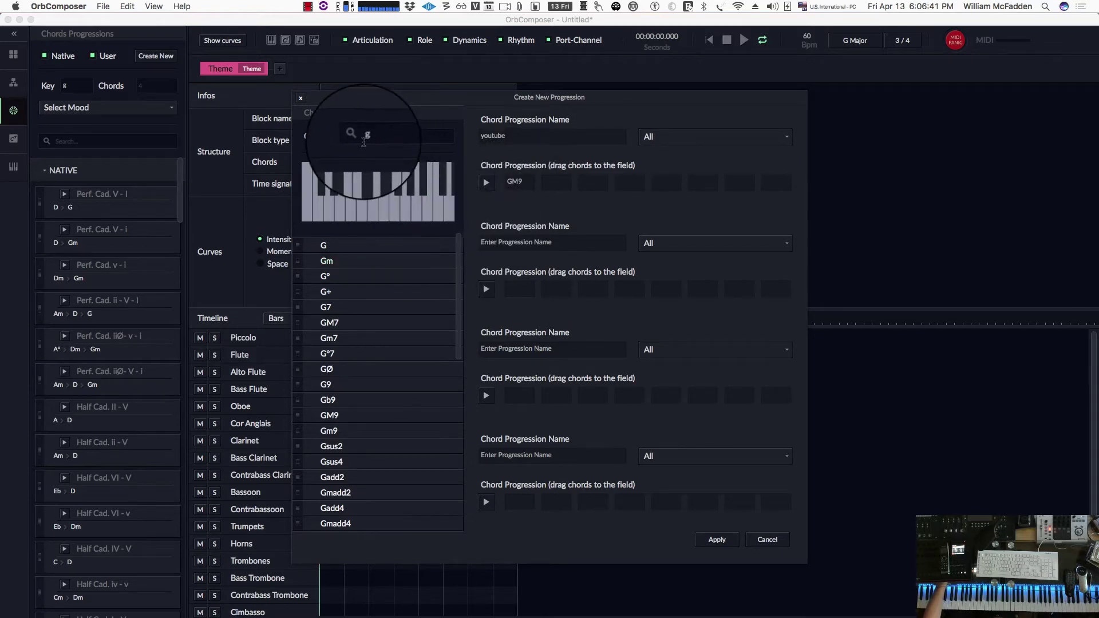
{"action": "type", "text": "e"}
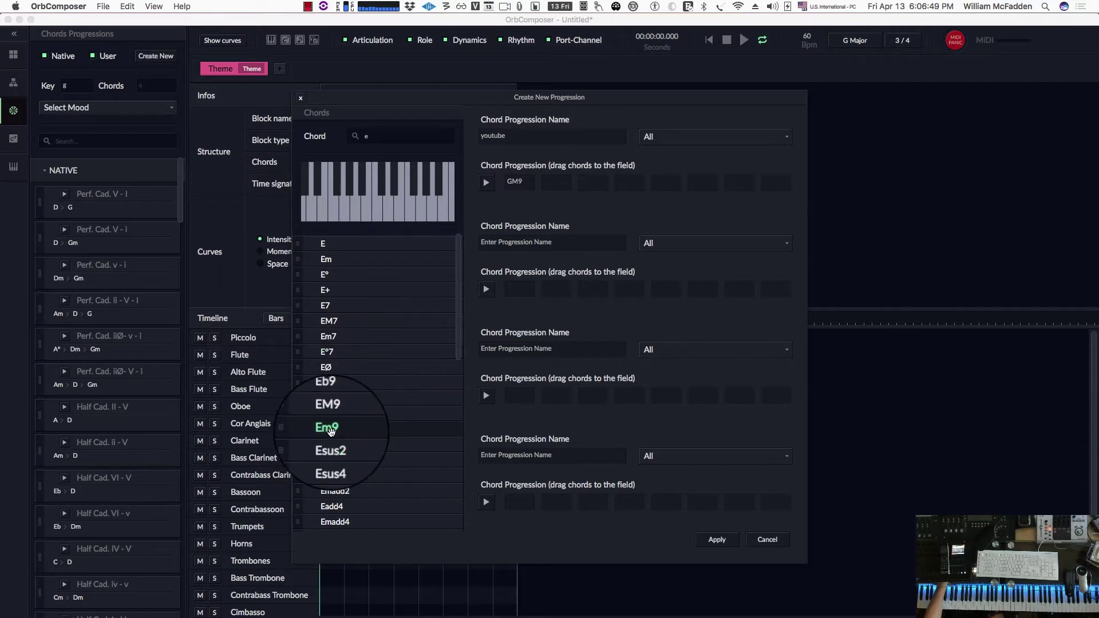
- Add Em9 and CM9 after GM9, then filter the chord list to D chords
{"action": "left_click_drag", "start_coordinate": [331, 431], "coordinate": [552, 175]}
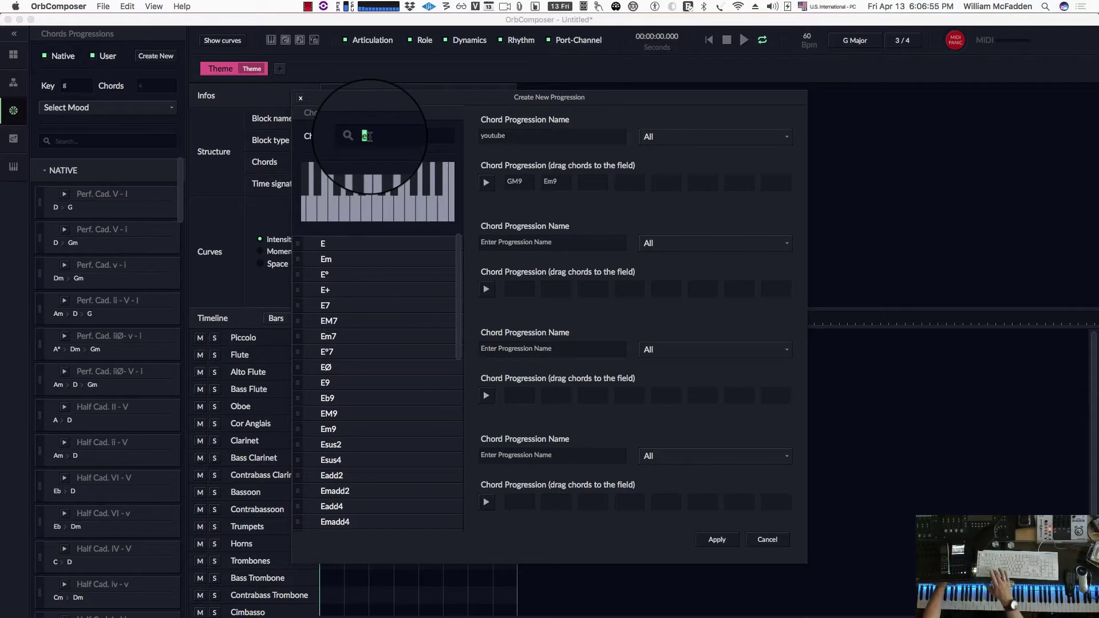
{"action": "type", "text": "c"}
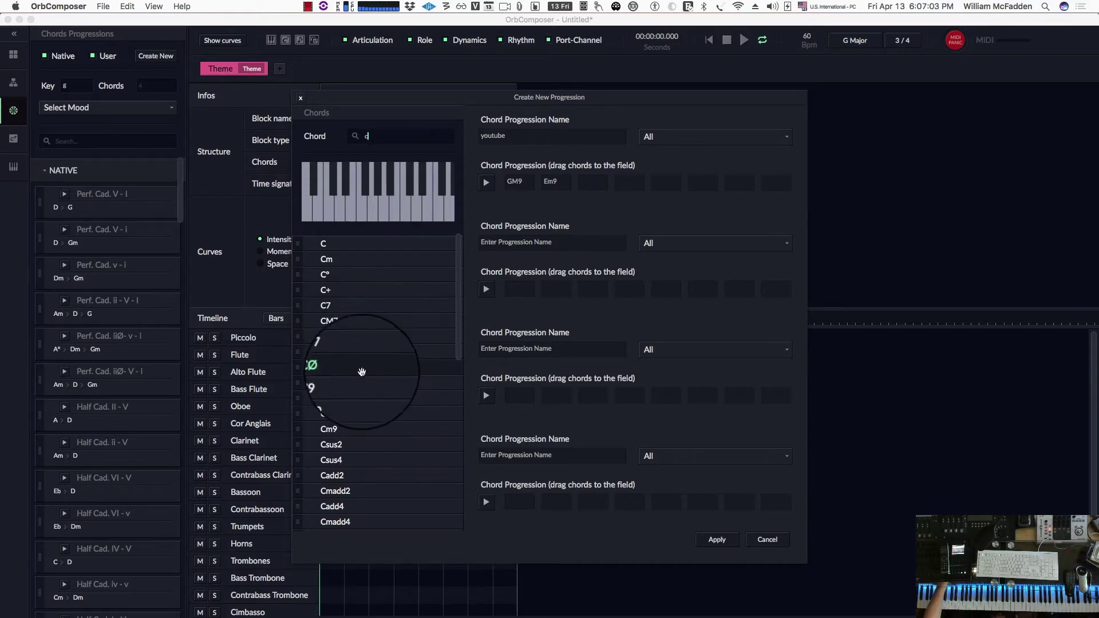
{"action": "left_click_drag", "start_coordinate": [331, 417], "coordinate": [589, 181]}
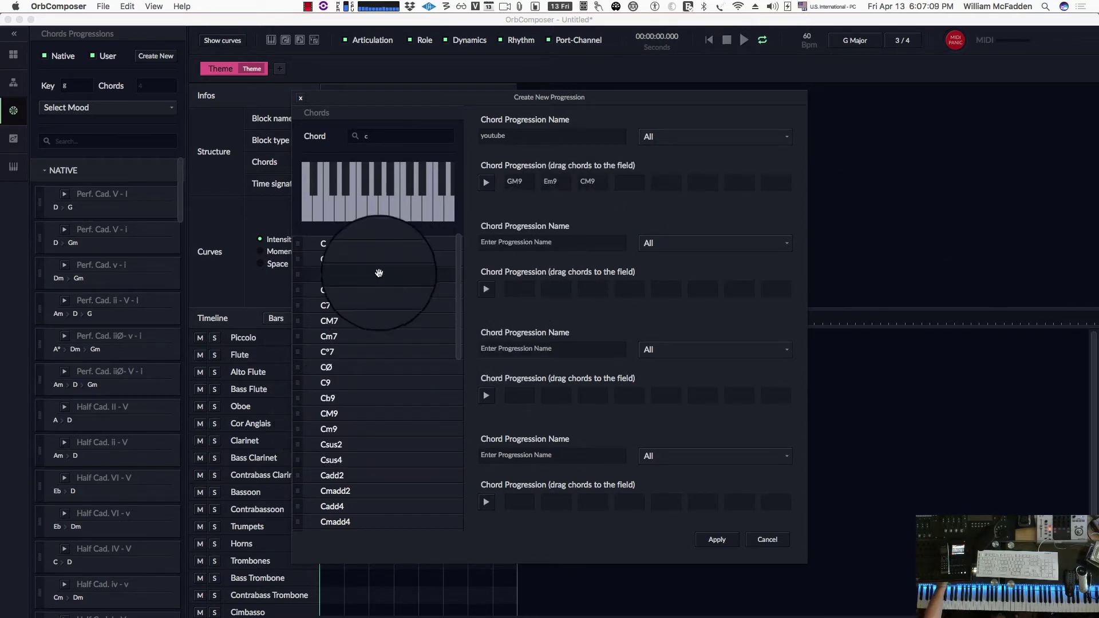
{"action": "double_click", "coordinate": [364, 140]}
{"action": "type", "text": "d"}
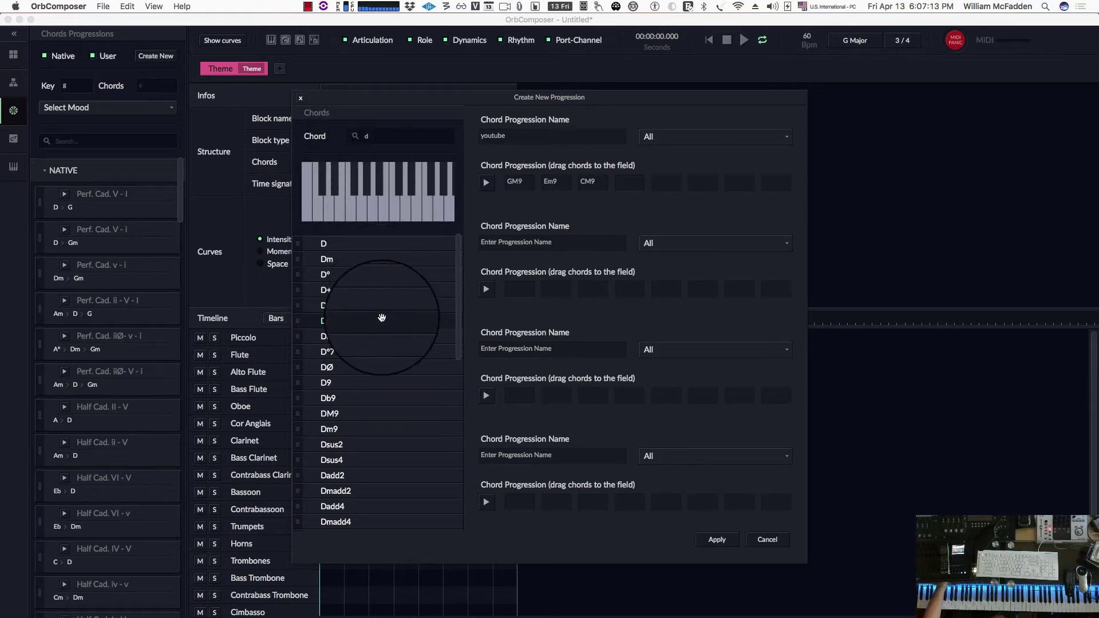
{"action": "scroll", "coordinate": [382, 317], "scroll_direction": "down", "scroll_amount": 1}
{"action": "scroll", "coordinate": [382, 317], "scroll_direction": "down", "scroll_amount": 3}
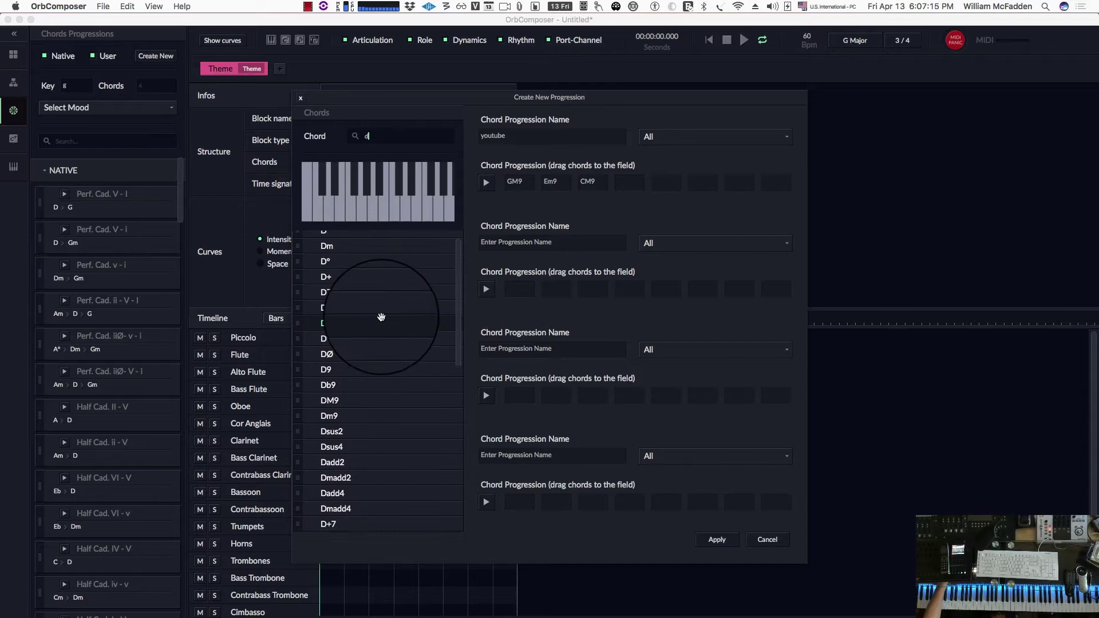
{"action": "scroll", "coordinate": [381, 311], "scroll_direction": "down", "scroll_amount": 10}
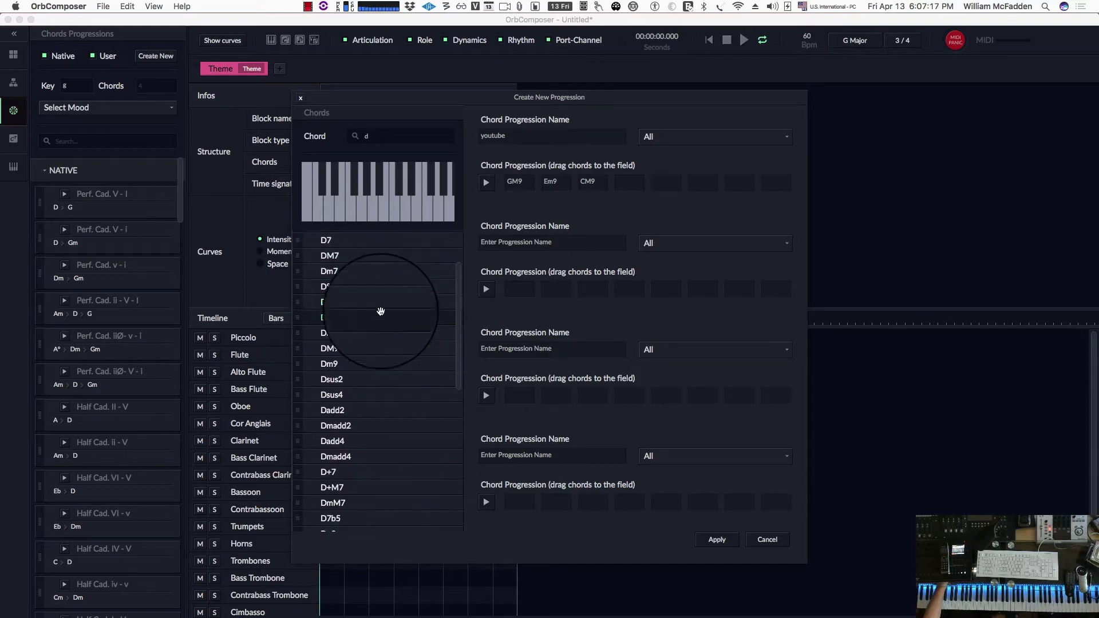
{"action": "scroll", "coordinate": [381, 311], "scroll_direction": "down", "scroll_amount": 10}
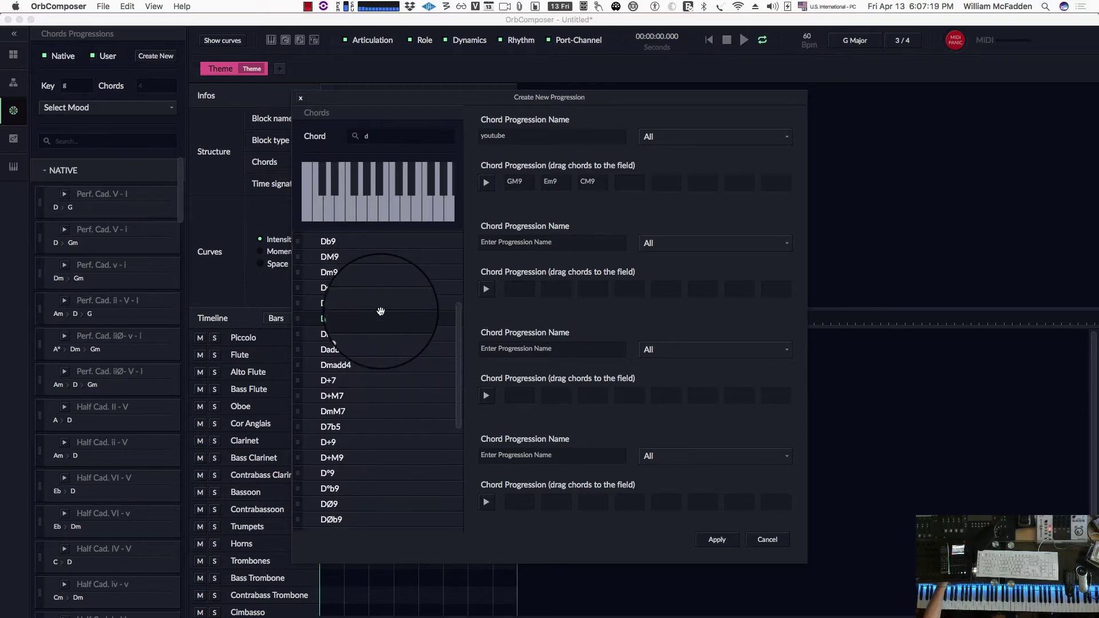
{"action": "scroll", "coordinate": [380, 311], "scroll_direction": "down", "scroll_amount": 2}
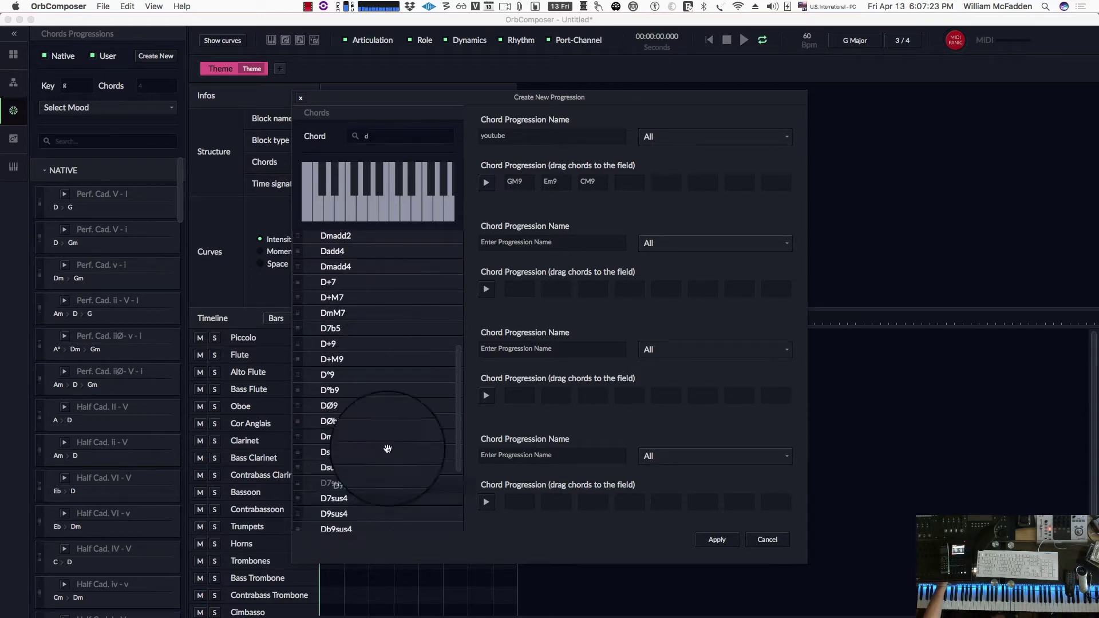
- Add D7sus4 and Bm9 as the fourth and fifth chords
{"action": "left_click_drag", "start_coordinate": [388, 449], "coordinate": [629, 181]}
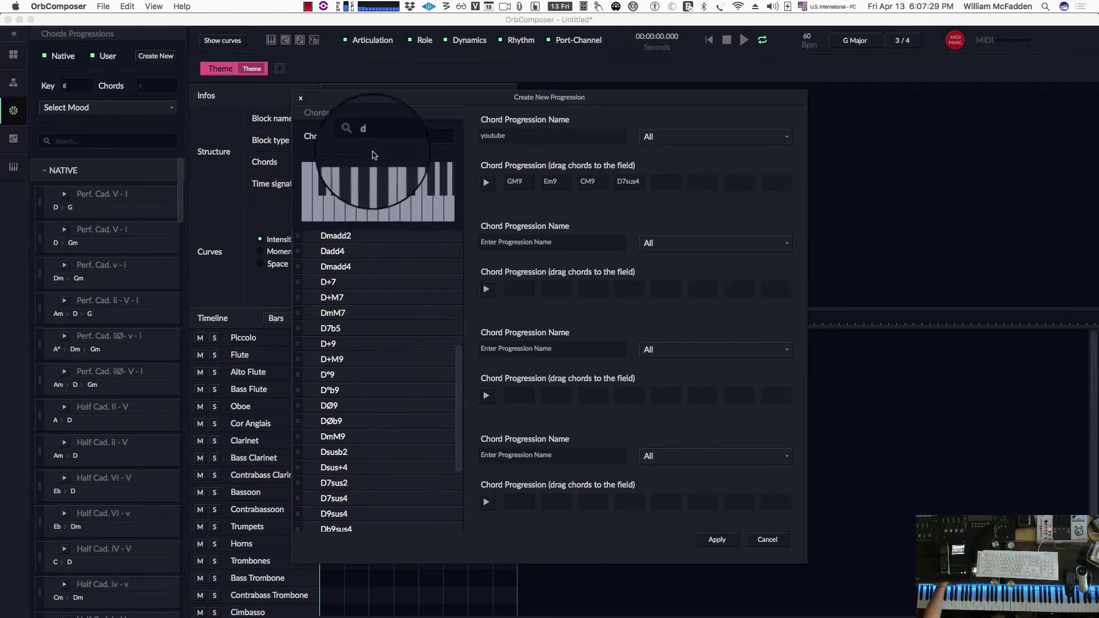
{"action": "double_click", "coordinate": [368, 140]}
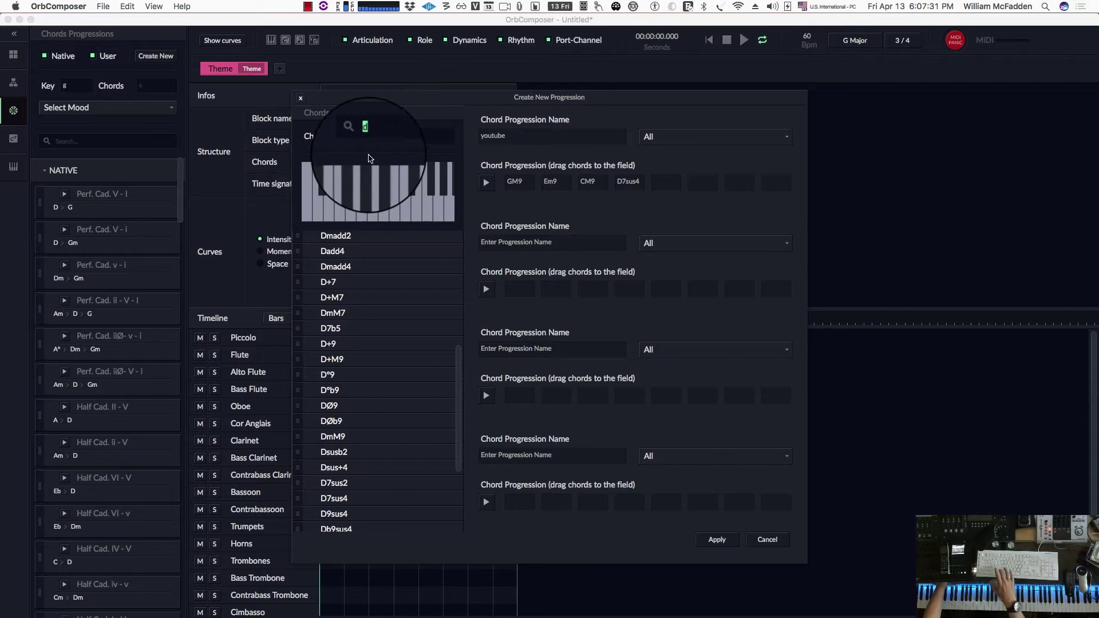
{"action": "type", "text": "b"}
{"action": "scroll", "coordinate": [378, 292], "scroll_direction": "down", "scroll_amount": 1}
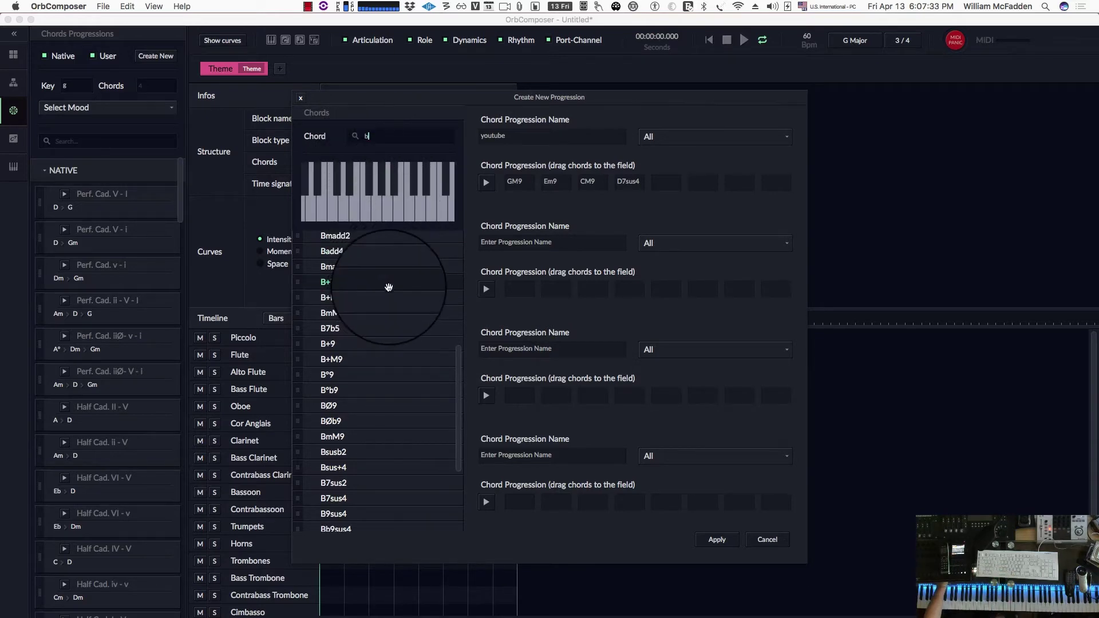
{"action": "scroll", "coordinate": [372, 295], "scroll_direction": "down", "scroll_amount": 3}
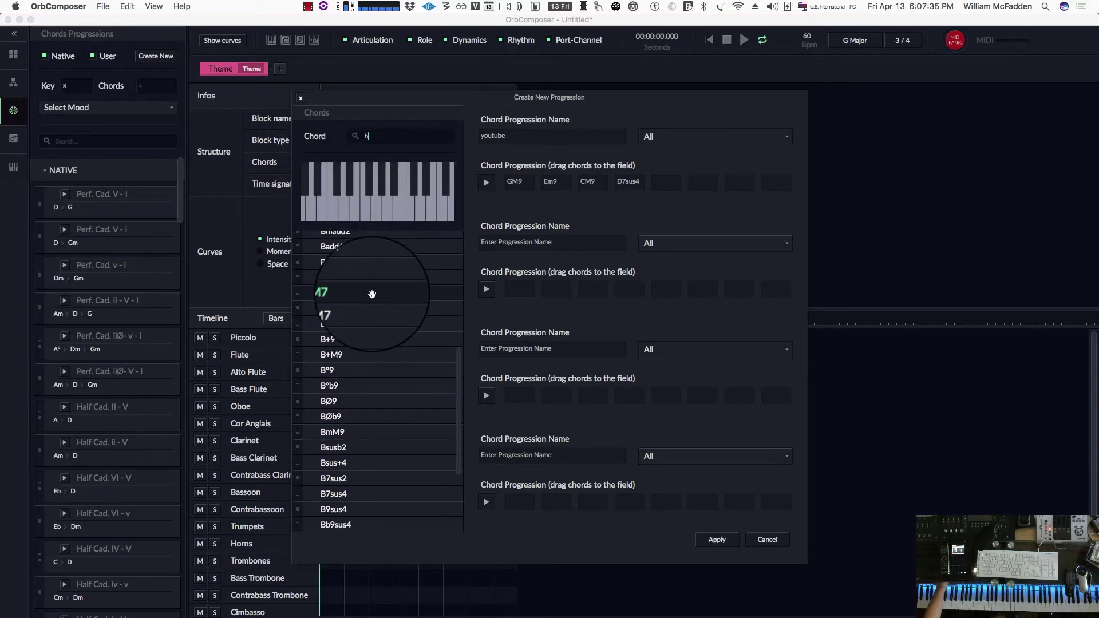
{"action": "scroll", "coordinate": [372, 294], "scroll_direction": "down", "scroll_amount": 1}
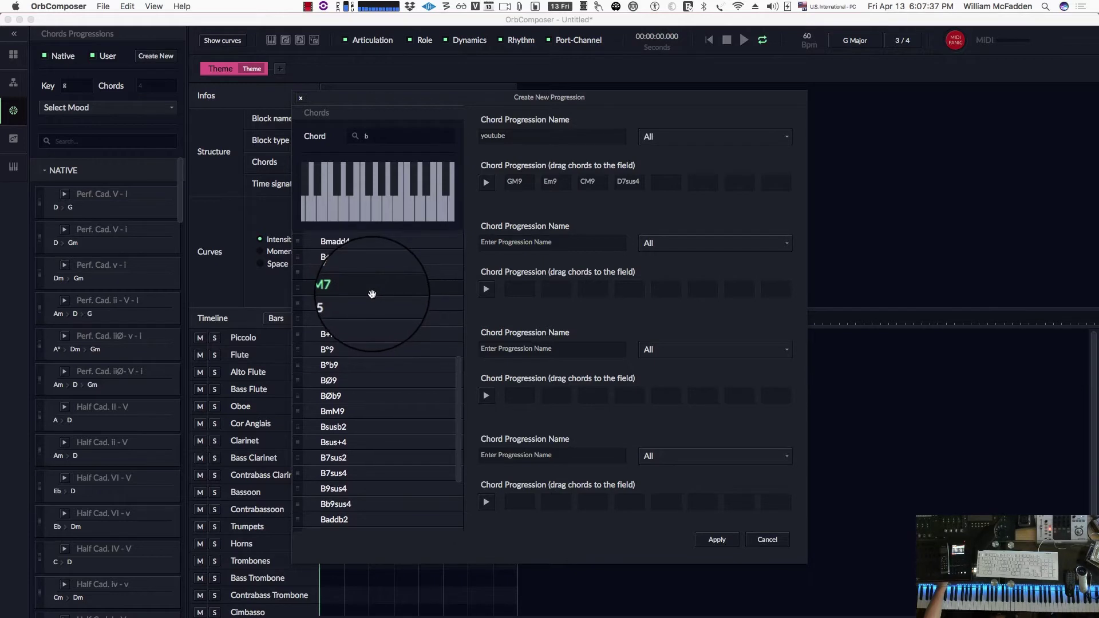
{"action": "scroll", "coordinate": [375, 293], "scroll_direction": "down", "scroll_amount": 2}
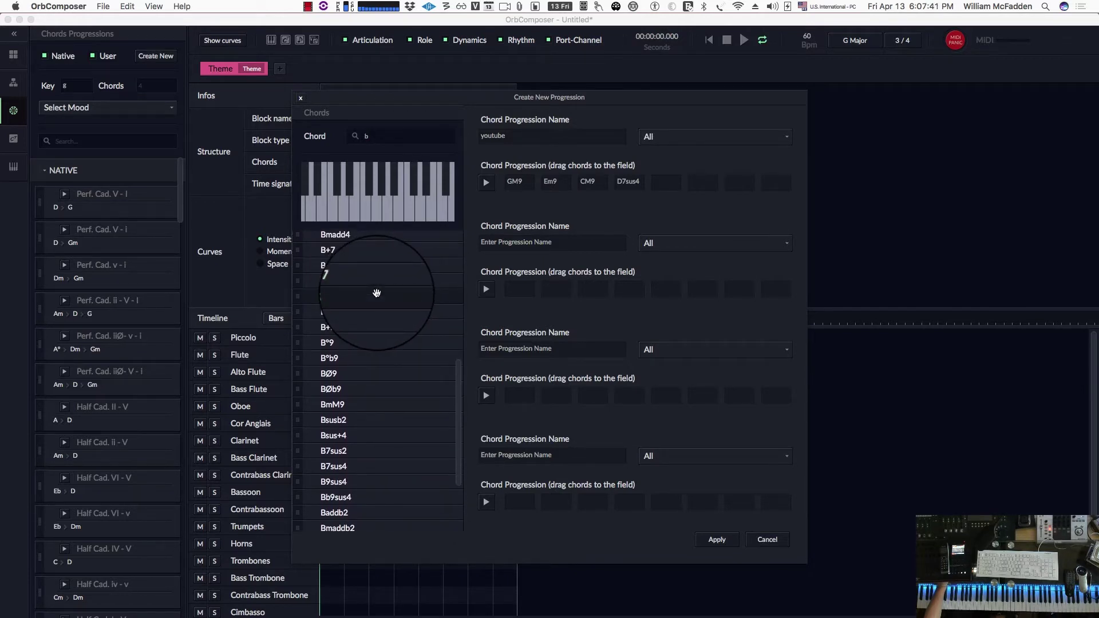
{"action": "scroll", "coordinate": [377, 293], "scroll_direction": "up", "scroll_amount": 6}
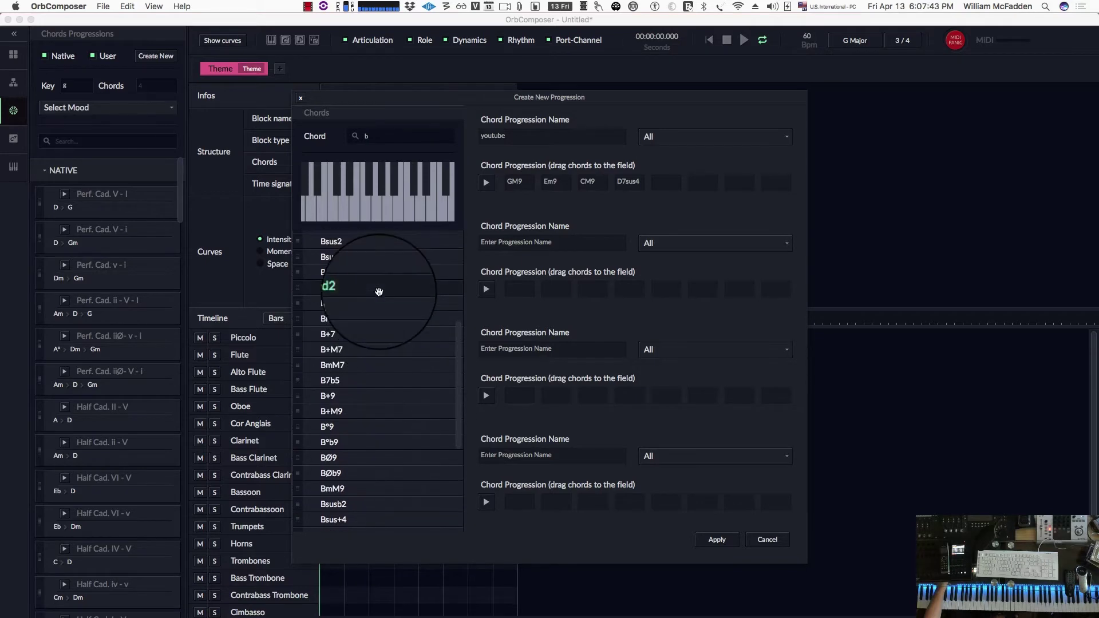
{"action": "scroll", "coordinate": [379, 292], "scroll_direction": "up", "scroll_amount": 5}
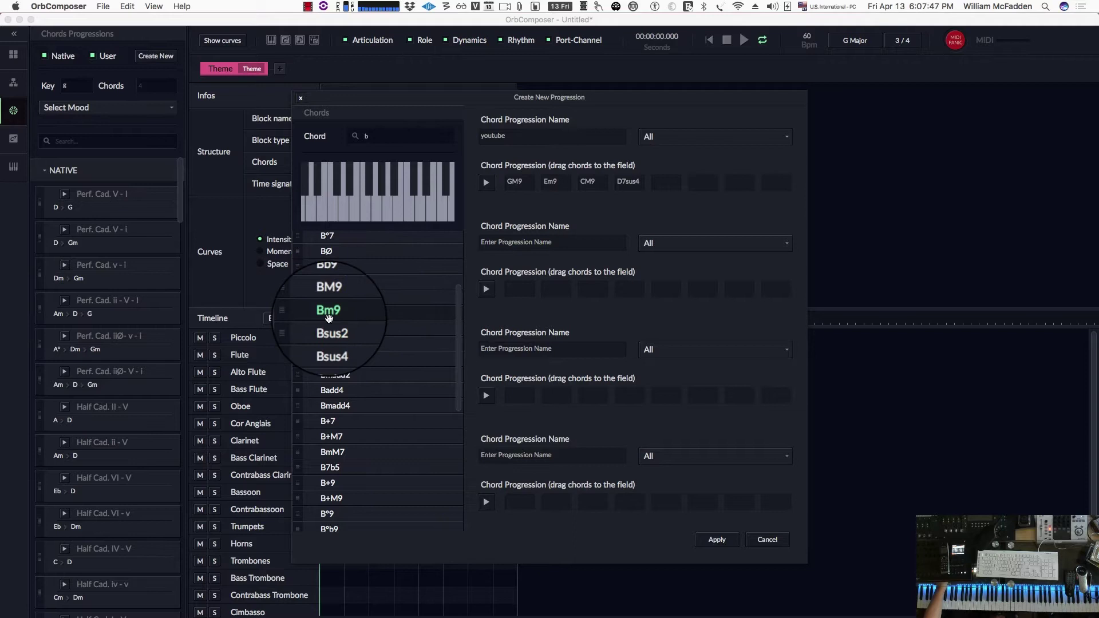
{"action": "left_click_drag", "start_coordinate": [329, 318], "coordinate": [665, 182]}
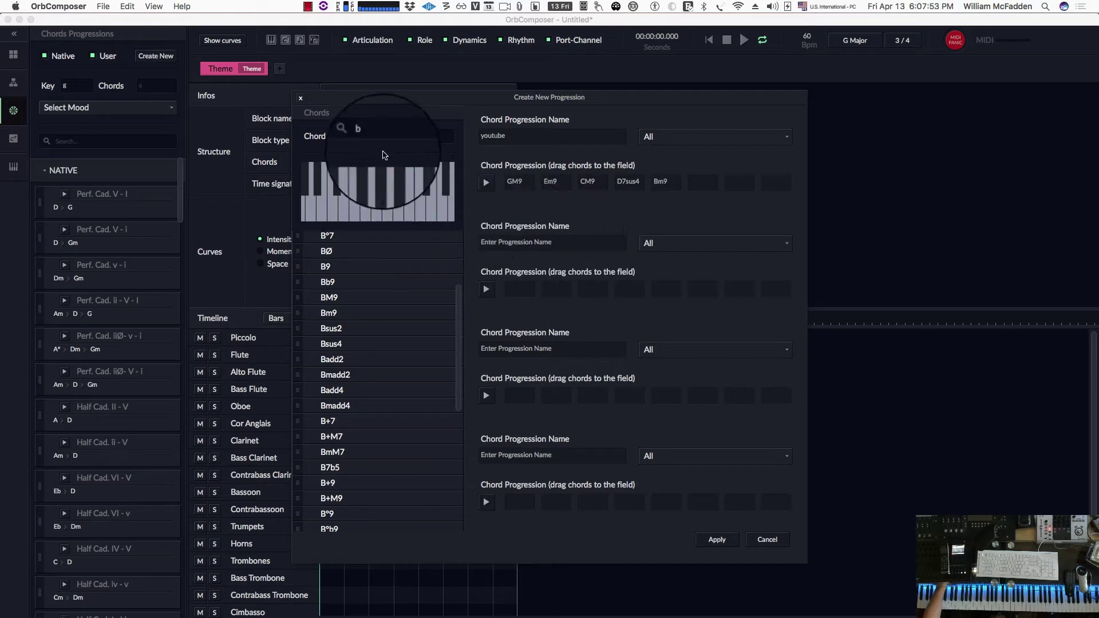
- Add Em9 and F#Ø as the sixth and seventh chords
{"action": "double_click", "coordinate": [366, 136]}
{"action": "type", "text": "e"}
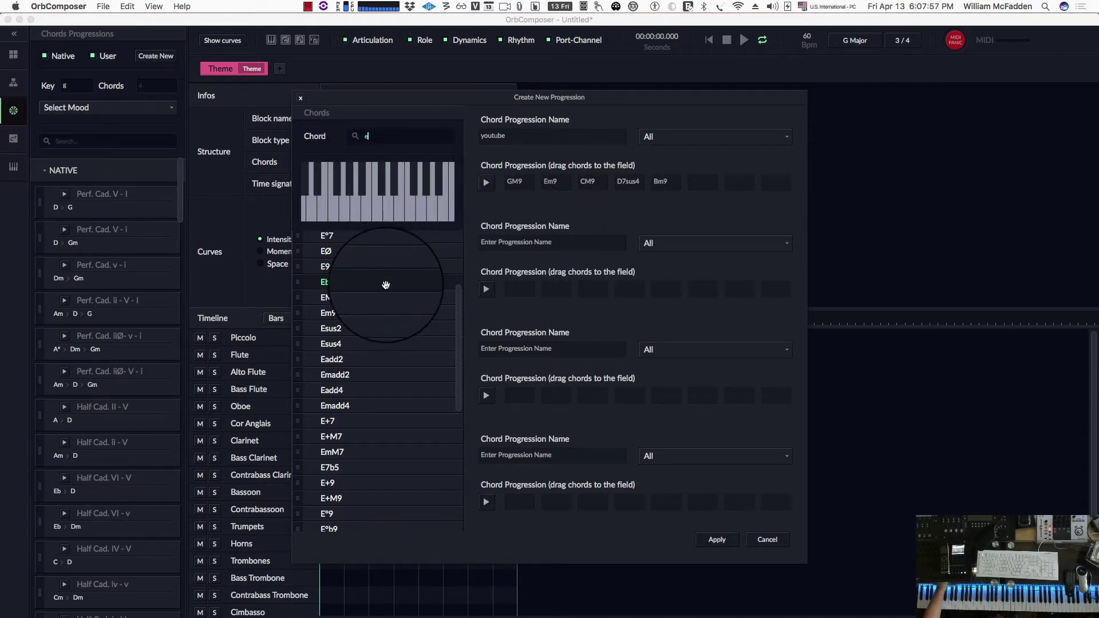
{"action": "left_click_drag", "start_coordinate": [329, 316], "coordinate": [700, 181]}
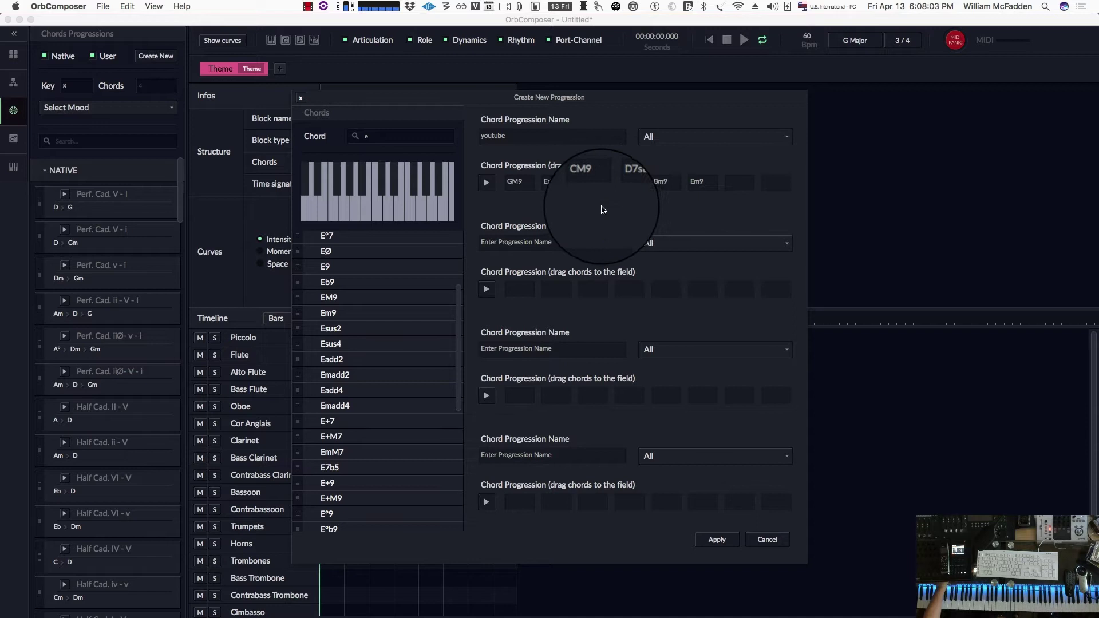
{"action": "double_click", "coordinate": [371, 138]}
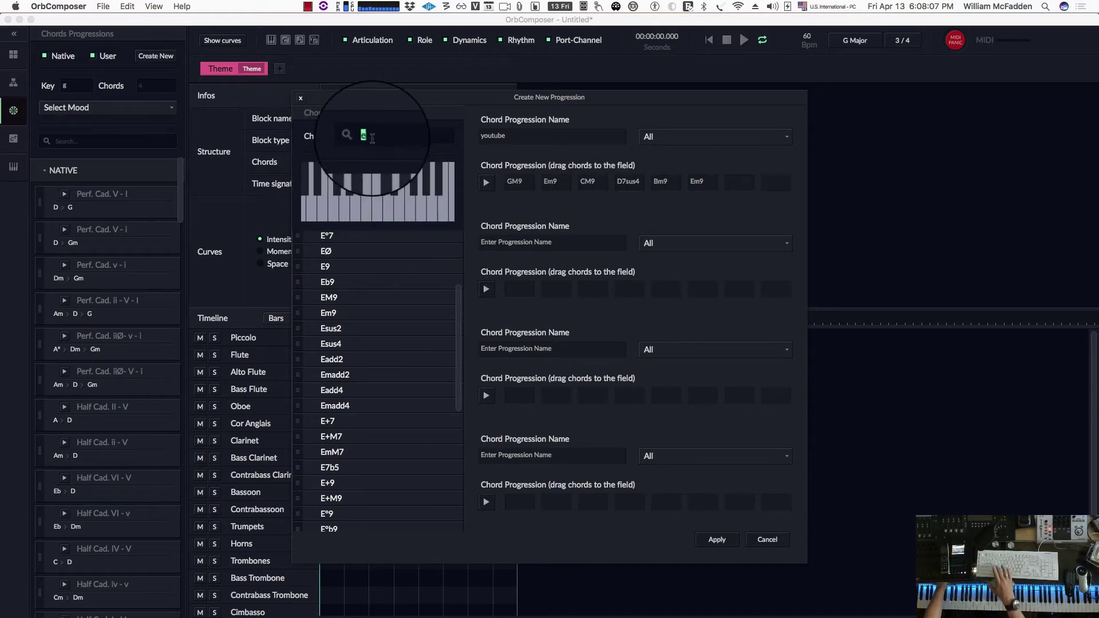
{"action": "type", "text": "f"}
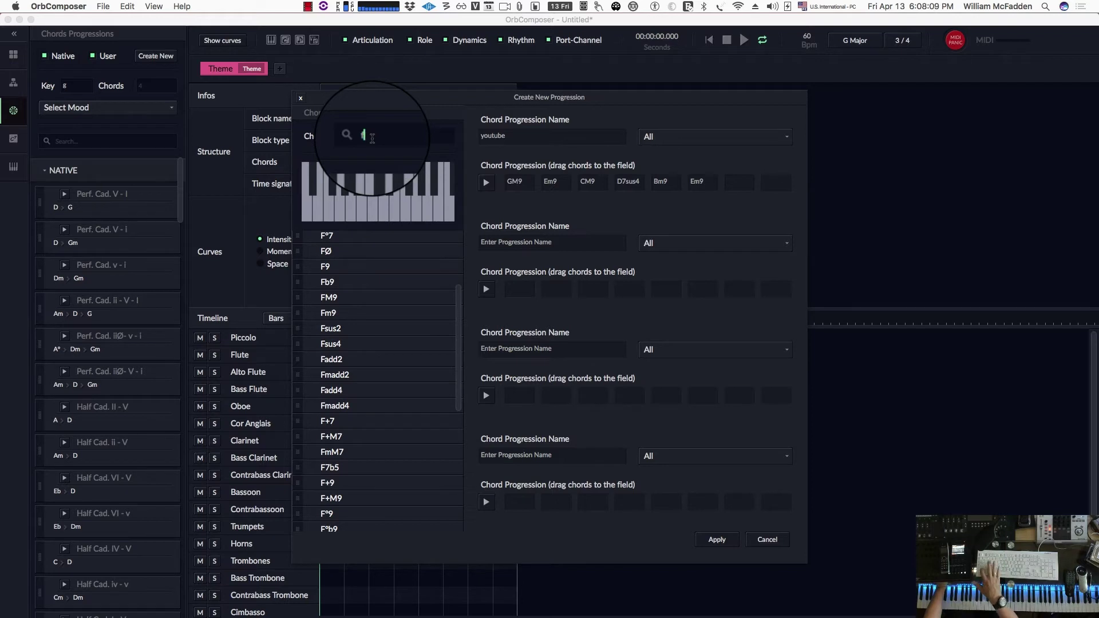
{"action": "type", "text": "#"}
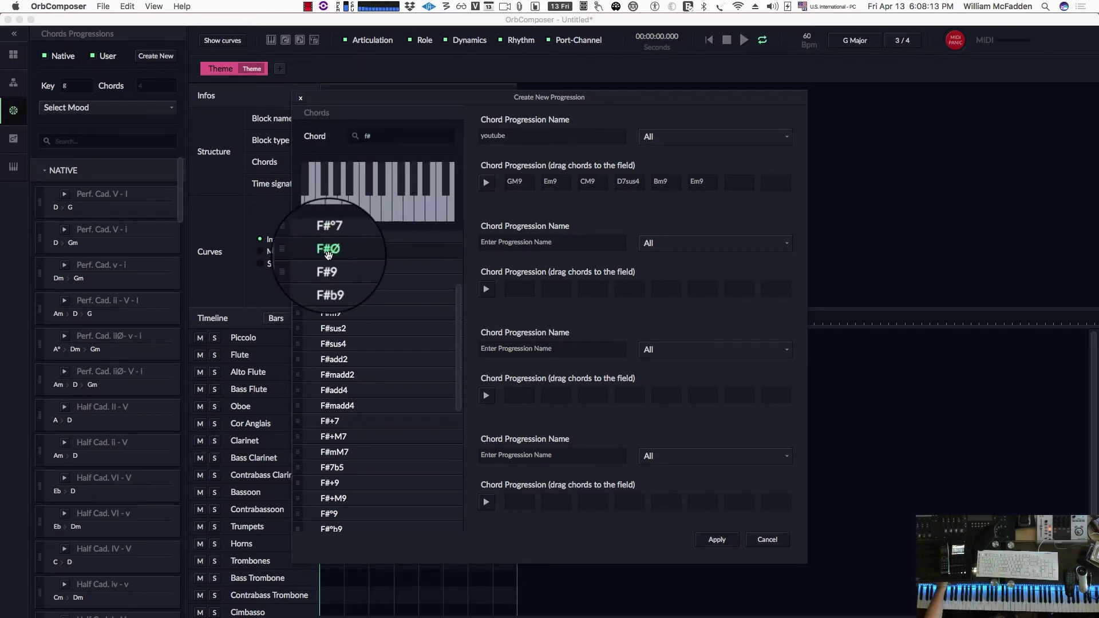
{"action": "left_click_drag", "start_coordinate": [329, 255], "coordinate": [739, 182]}
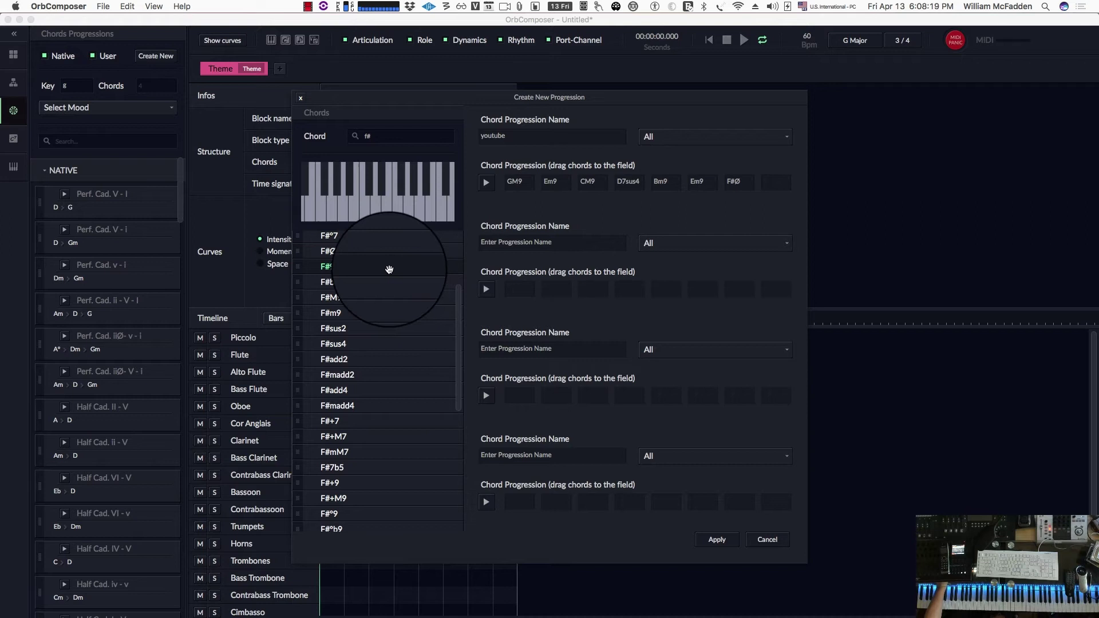
- Audition and add B7sus4 as the final chord, then apply the progression
{"action": "double_click", "coordinate": [367, 136]}
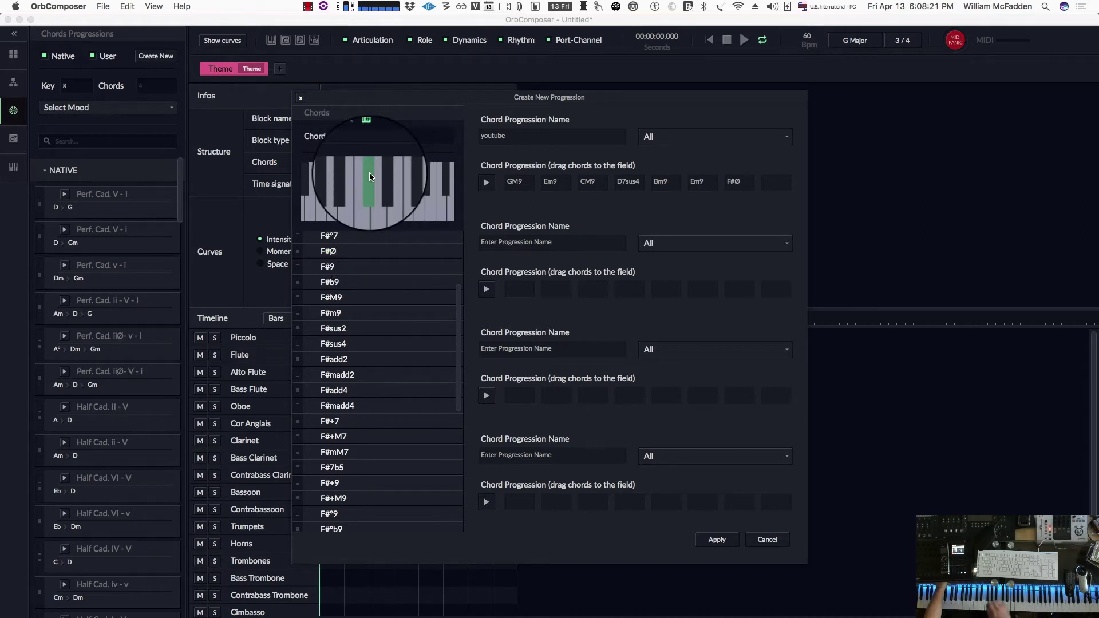
{"action": "type", "text": "b"}
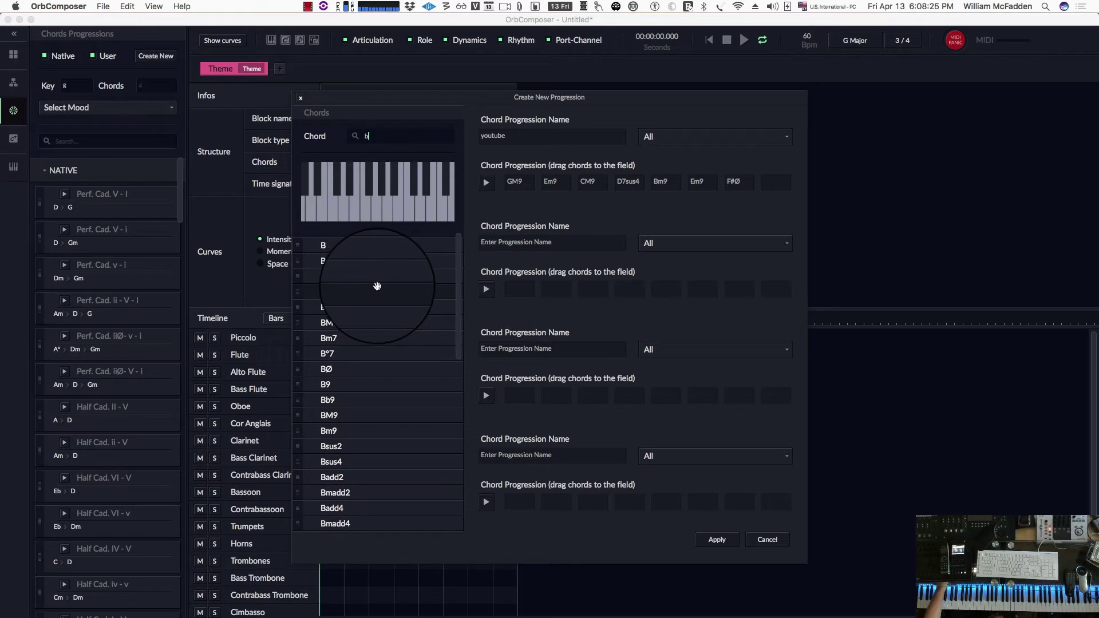
{"action": "scroll", "coordinate": [377, 286], "scroll_direction": "down", "scroll_amount": 2}
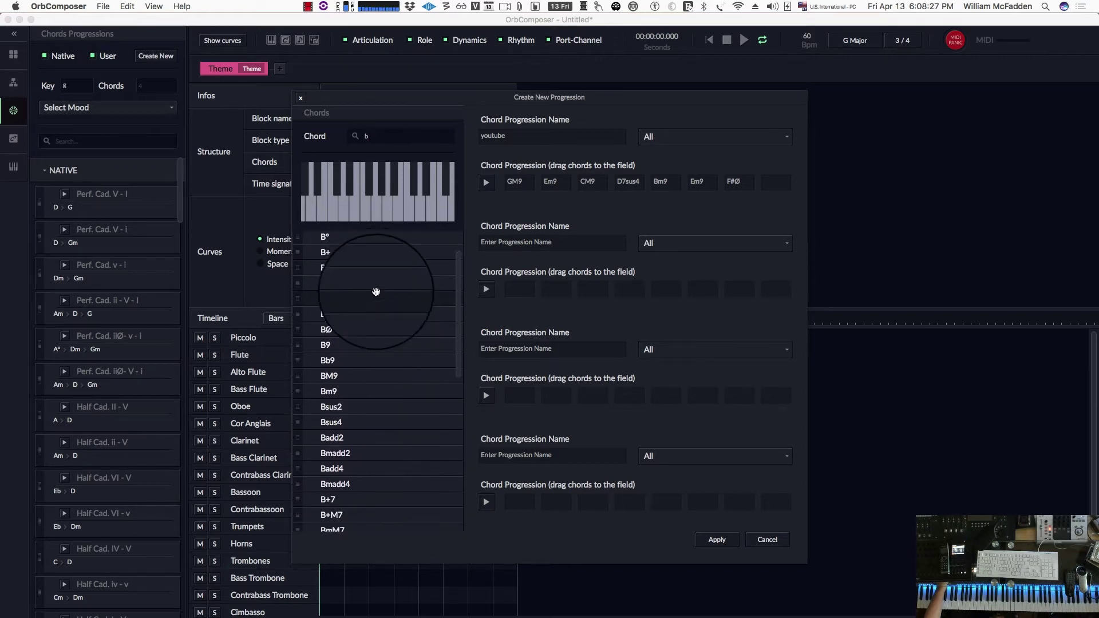
{"action": "scroll", "coordinate": [377, 292], "scroll_direction": "down", "scroll_amount": 2}
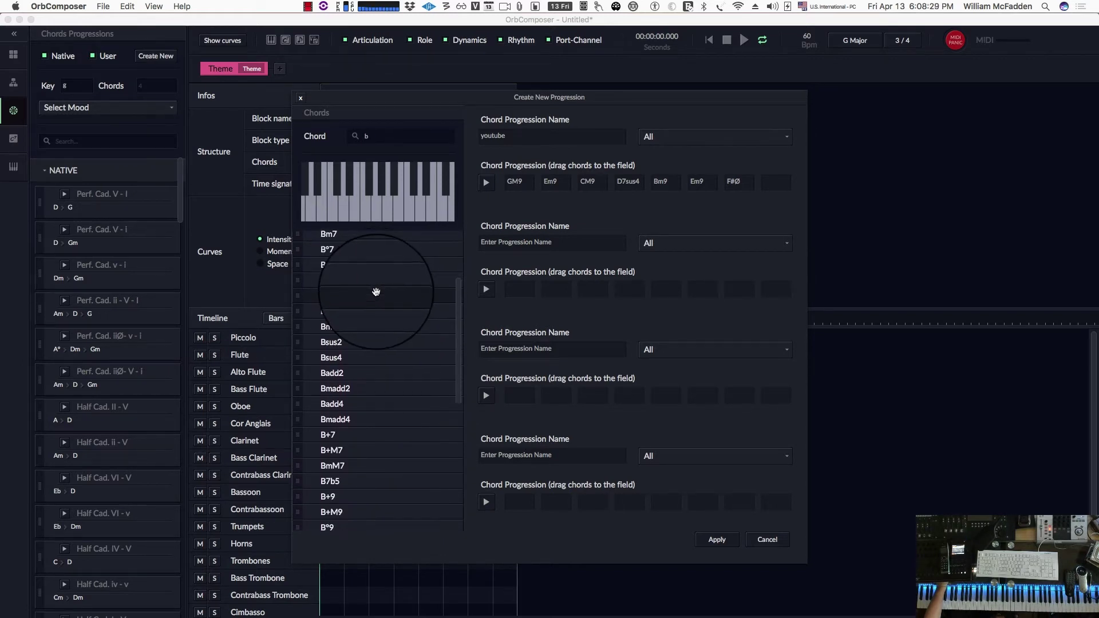
{"action": "scroll", "coordinate": [377, 292], "scroll_direction": "down", "scroll_amount": 1}
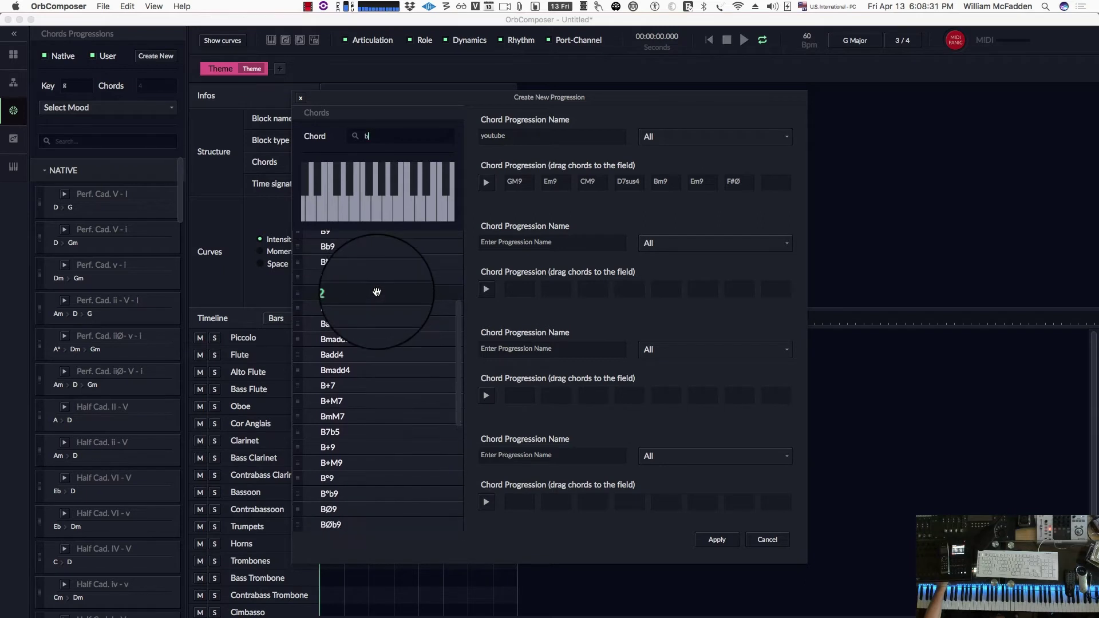
{"action": "scroll", "coordinate": [377, 292], "scroll_direction": "down", "scroll_amount": 3}
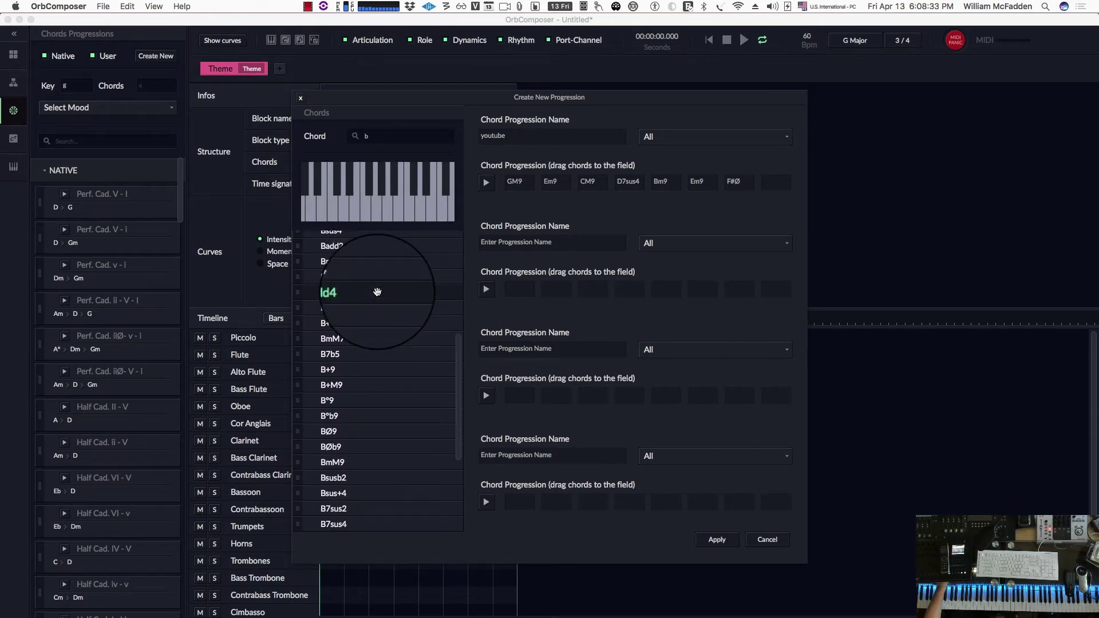
{"action": "scroll", "coordinate": [377, 292], "scroll_direction": "down", "scroll_amount": 1}
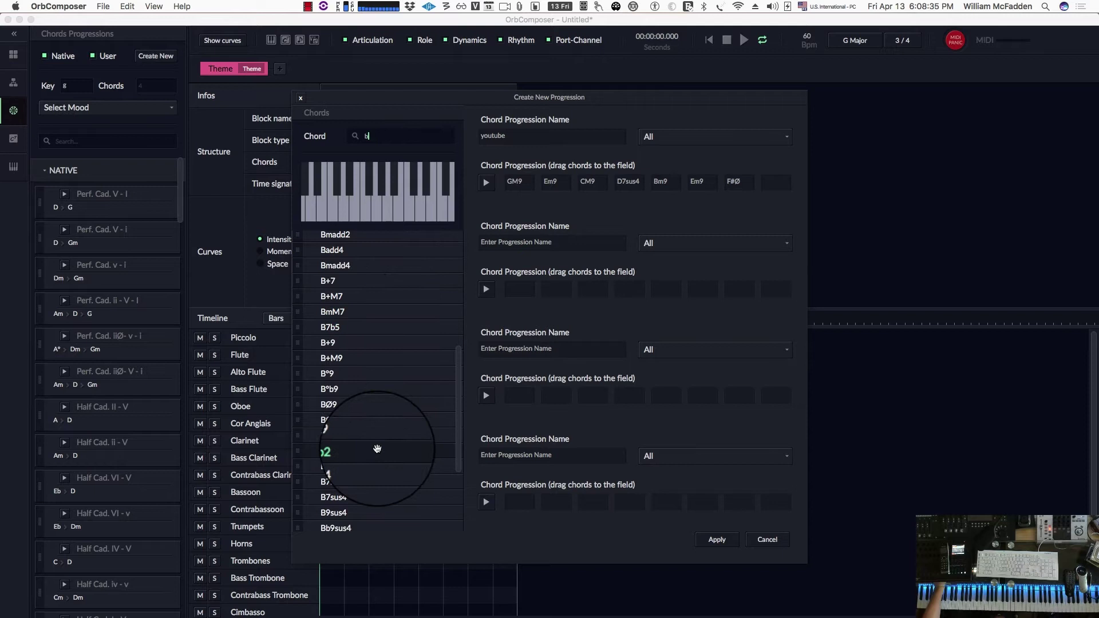
{"action": "left_click", "coordinate": [334, 499]}
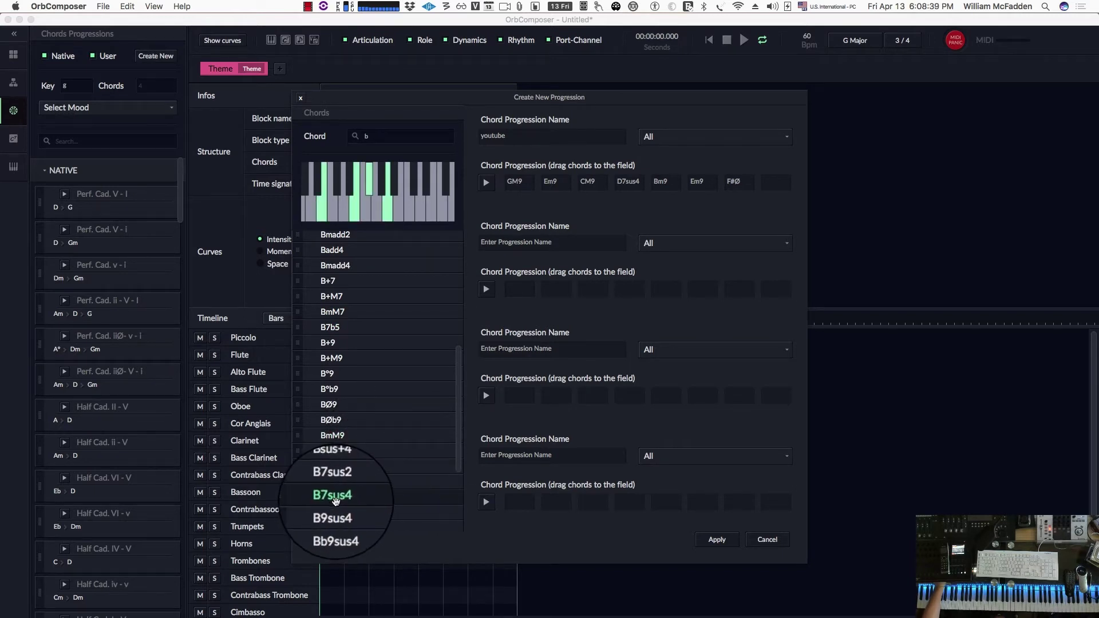
{"action": "left_click_drag", "start_coordinate": [335, 502], "coordinate": [775, 182]}
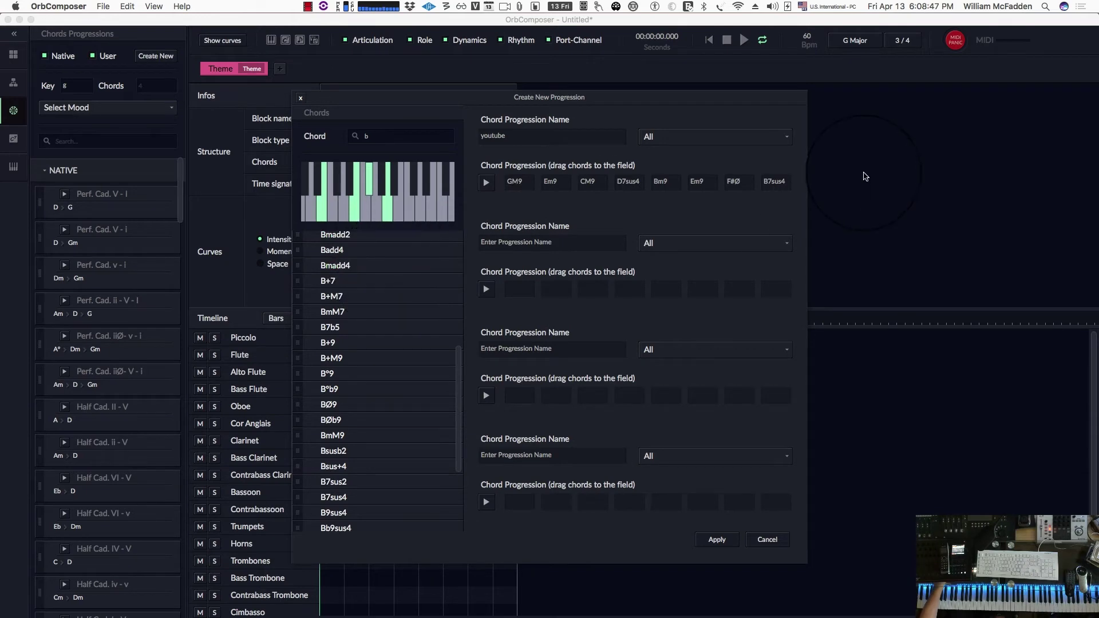
{"action": "left_click", "coordinate": [717, 541]}
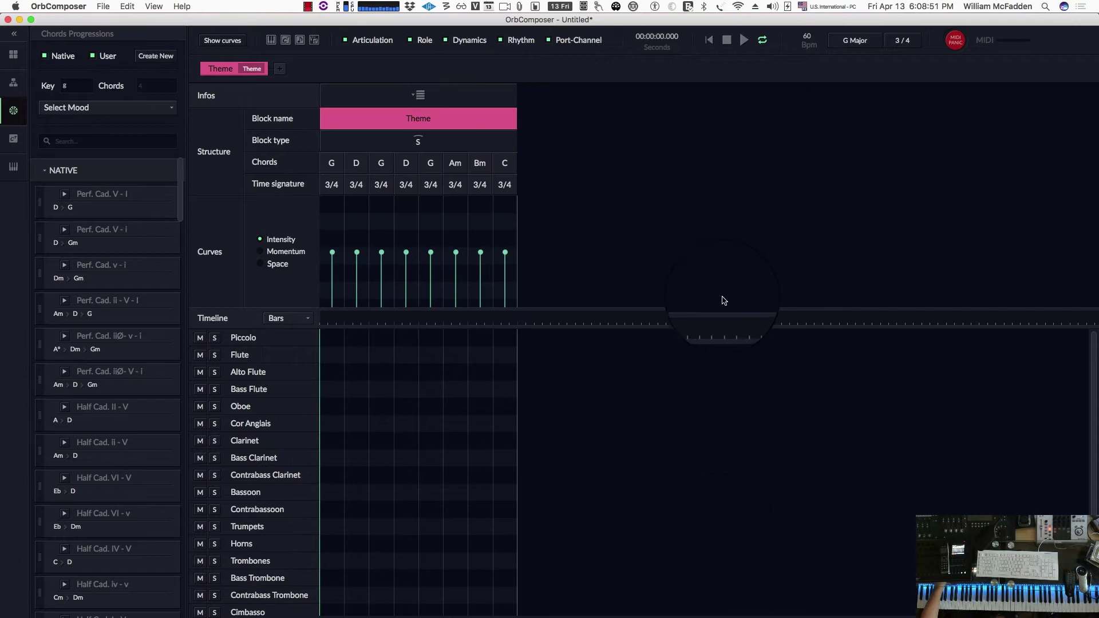
- Reveal the user progressions and set the library key to G
{"action": "left_click", "coordinate": [84, 172]}
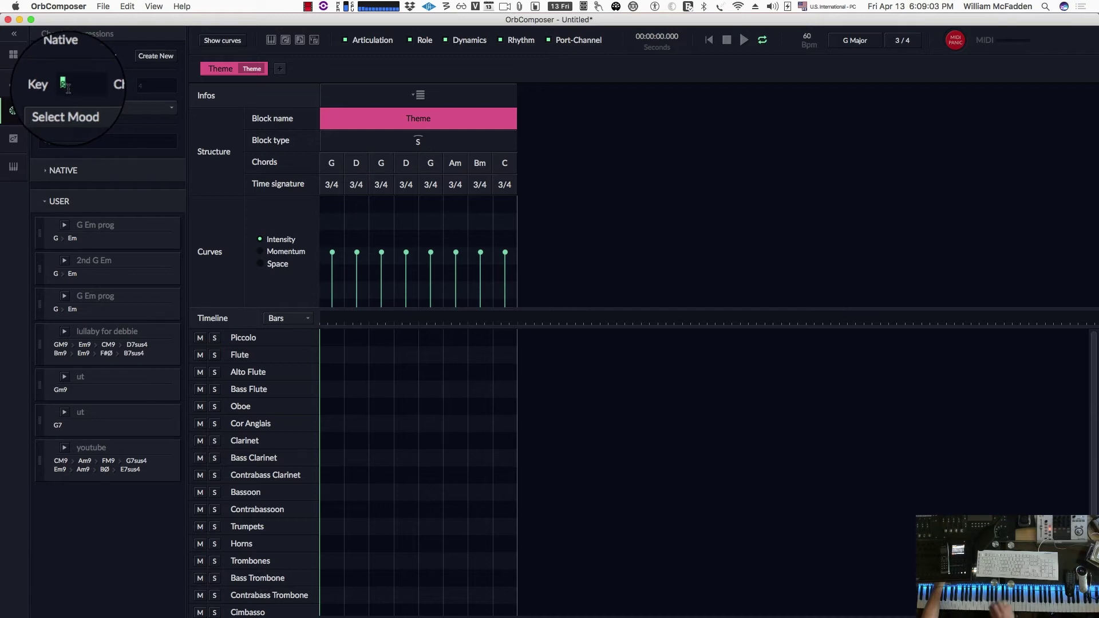
{"action": "type", "text": "g"}
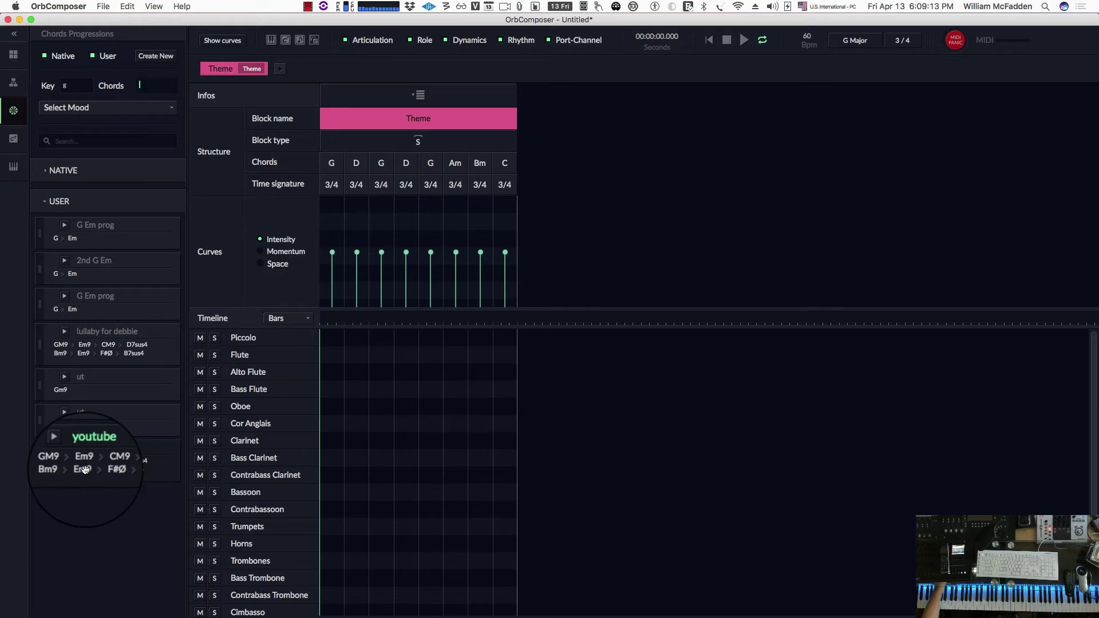
- Place the youtube progression on the Theme block's chords from bar 1, then show the Sibelius lead sheet
{"action": "left_click_drag", "start_coordinate": [85, 470], "coordinate": [369, 180]}
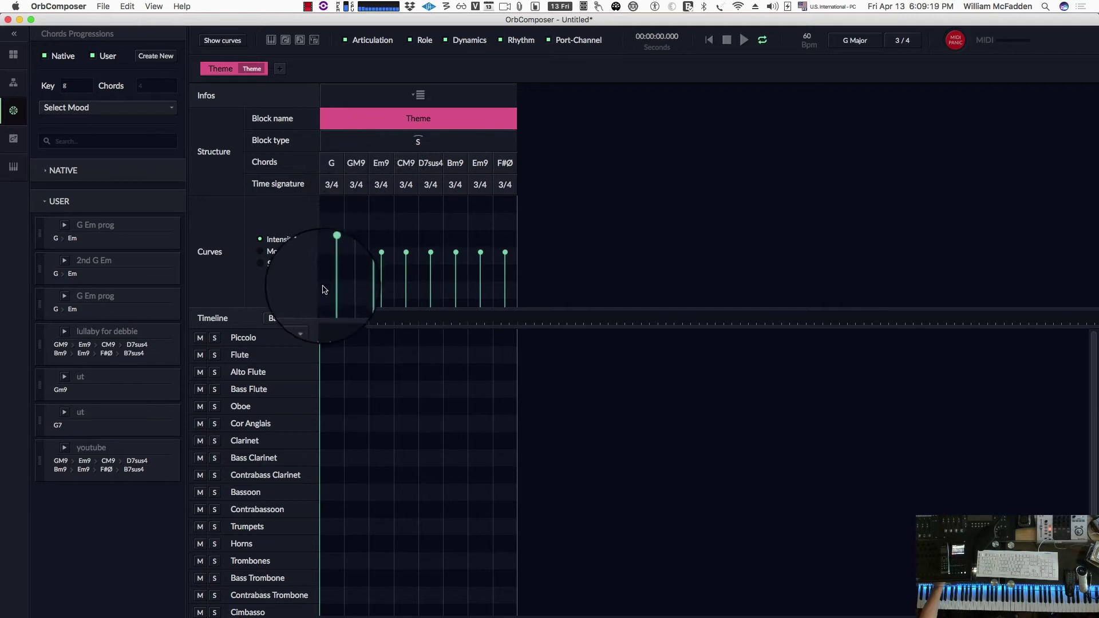
{"action": "left_click_drag", "start_coordinate": [72, 471], "coordinate": [371, 186]}
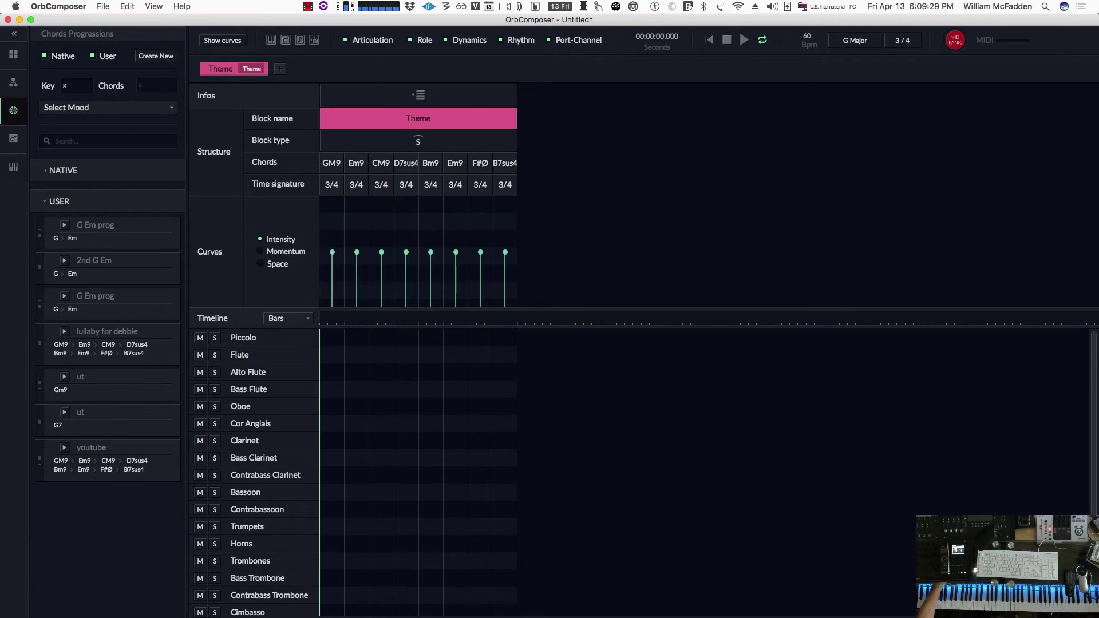
{"action": "key", "text": "super+Tab"}
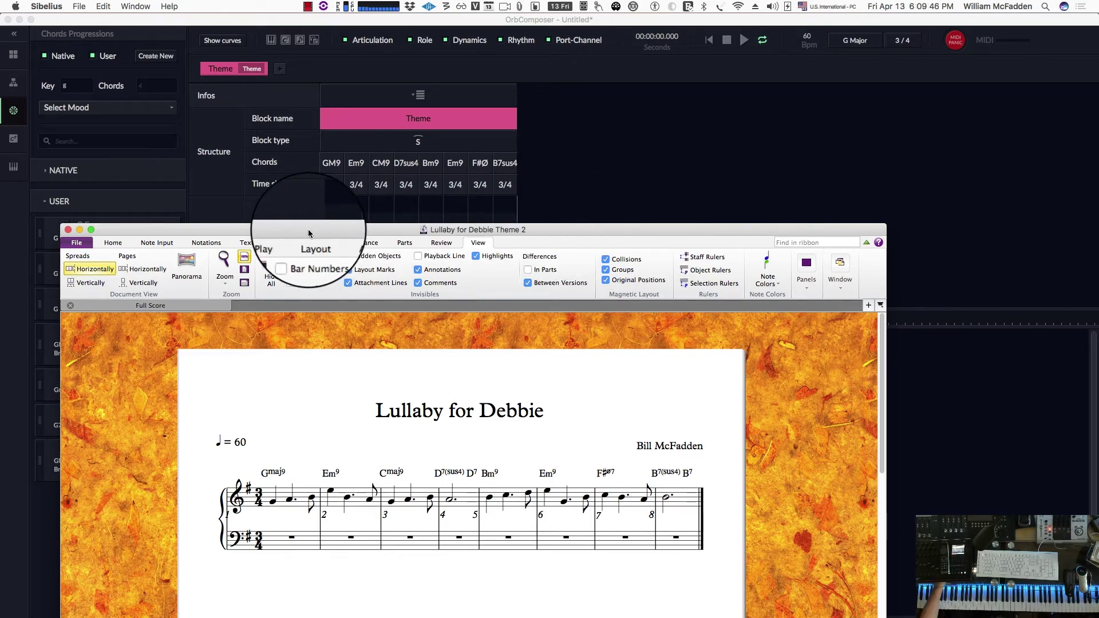
- Move the Sibelius score window higher to compare it with the Theme chords
{"action": "left_click_drag", "start_coordinate": [308, 229], "coordinate": [1098, 146]}
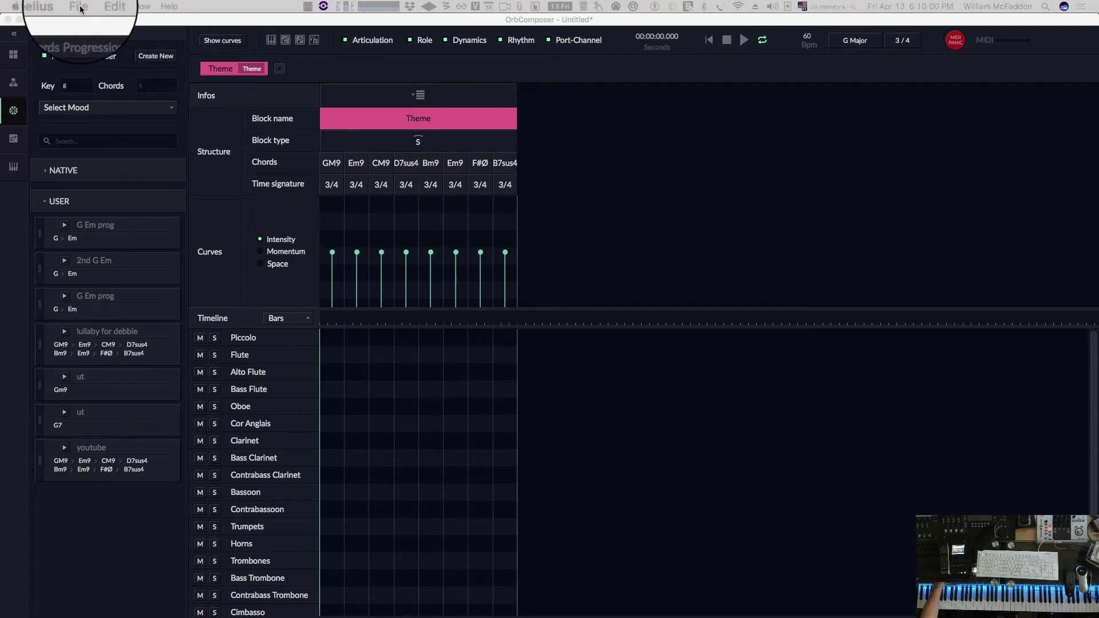
- Save the project to the Desktop under the name 'input chords'
{"action": "left_click", "coordinate": [102, 8]}
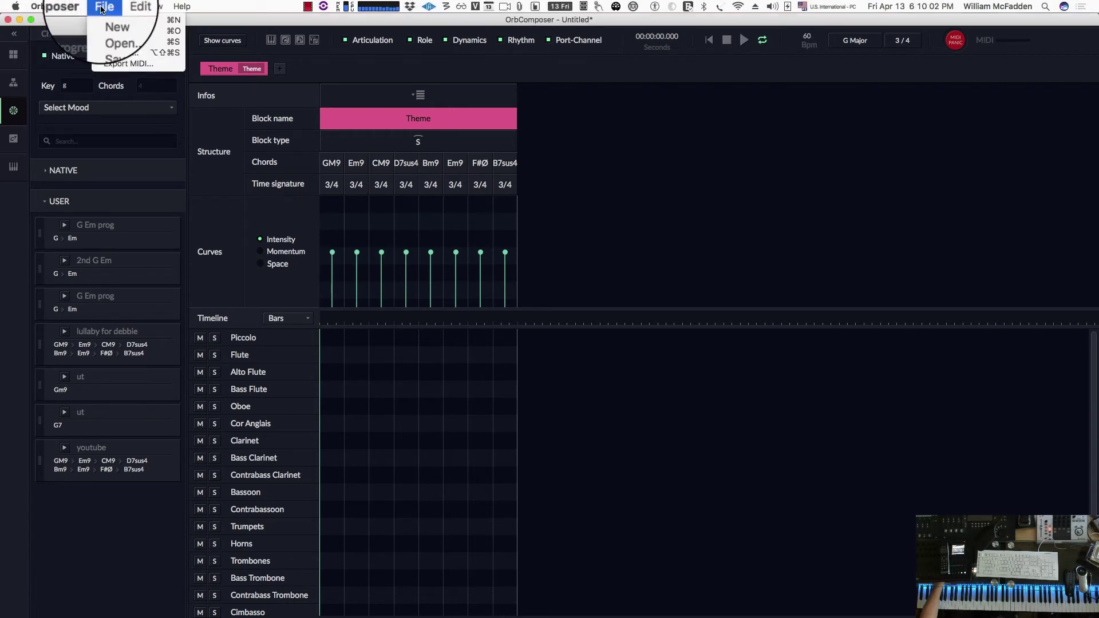
{"action": "left_click", "coordinate": [110, 43]}
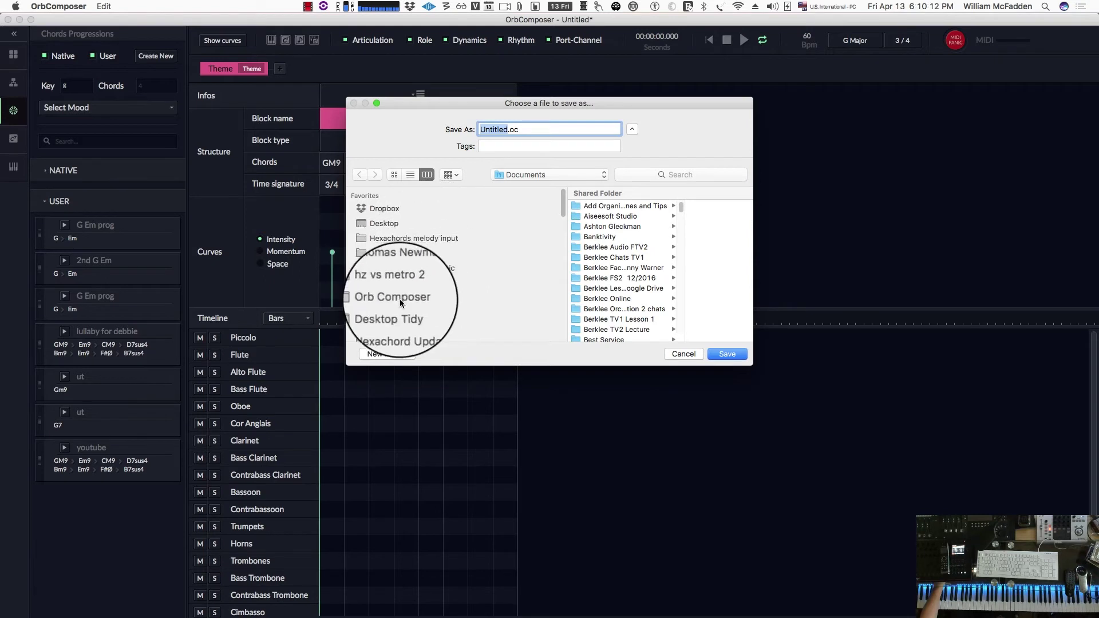
{"action": "left_click", "coordinate": [387, 222]}
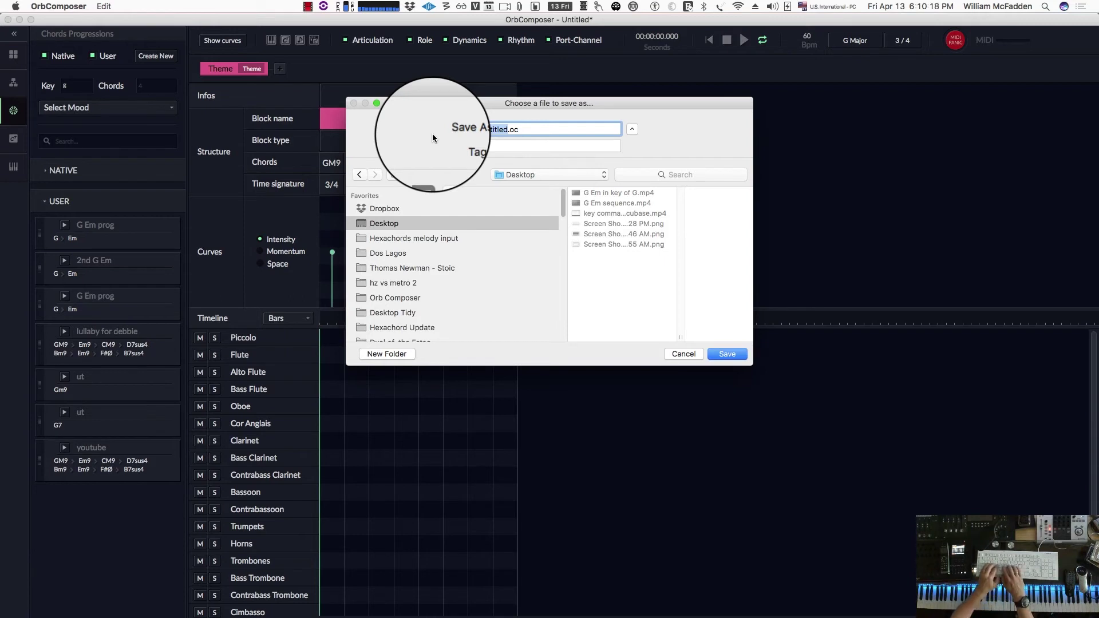
{"action": "type", "text": "input chords"}
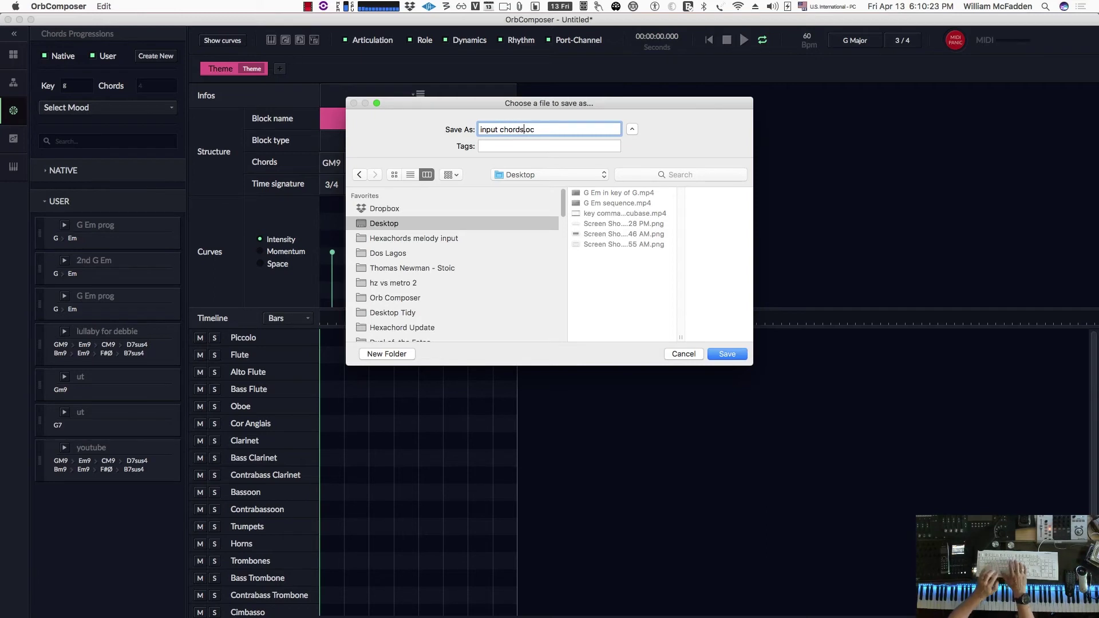
{"action": "key", "text": "Return"}
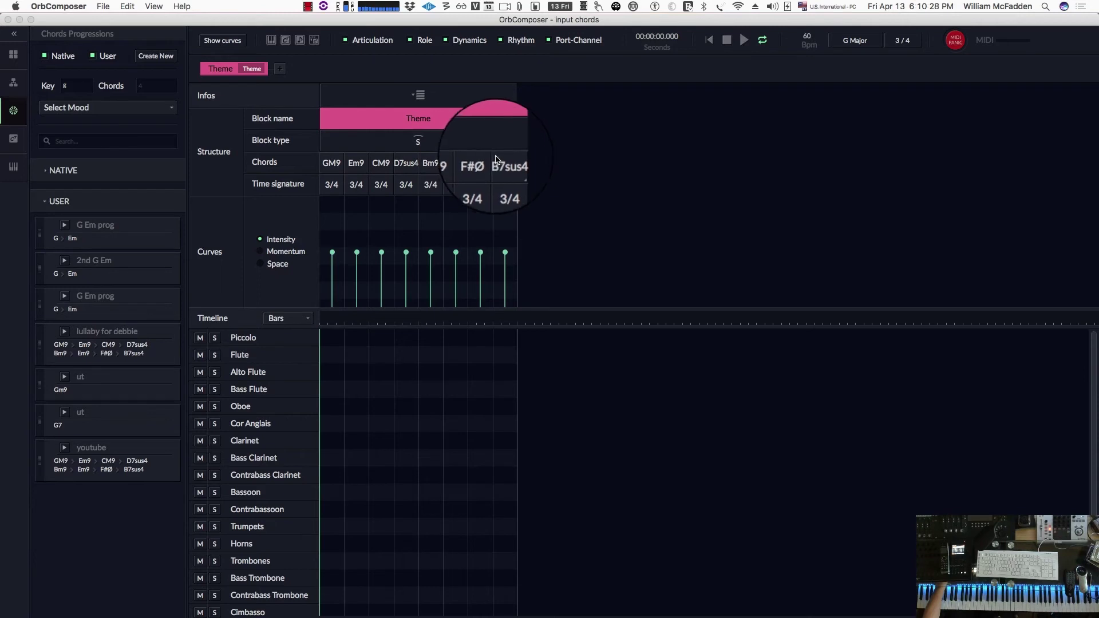
- Auto-generate instruments and notes for all blocks, then review the new Piccolo, Tuba and string clips
{"action": "left_click", "coordinate": [272, 41]}
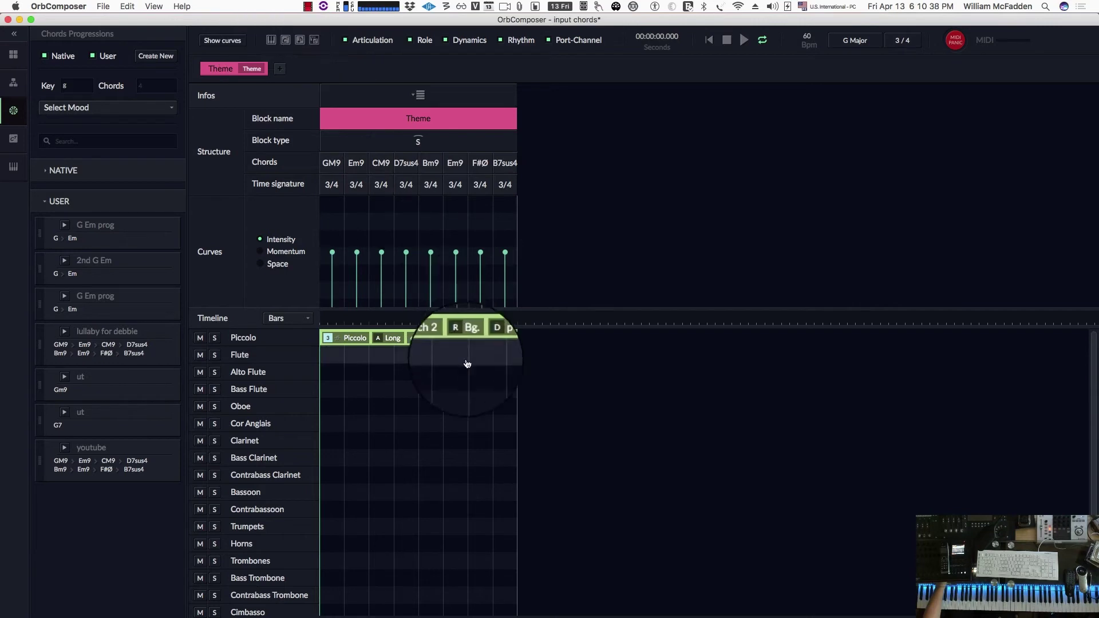
{"action": "scroll", "coordinate": [463, 411], "scroll_direction": "down", "scroll_amount": 3}
{"action": "scroll", "coordinate": [463, 411], "scroll_direction": "down", "scroll_amount": 4}
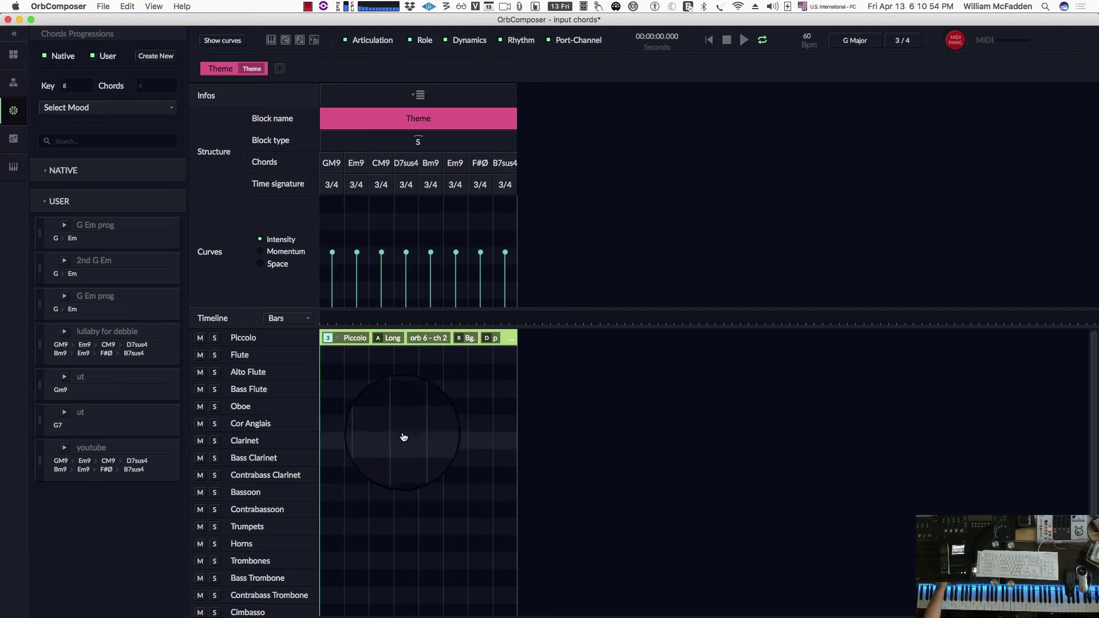
{"action": "scroll", "coordinate": [403, 428], "scroll_direction": "down", "scroll_amount": 5}
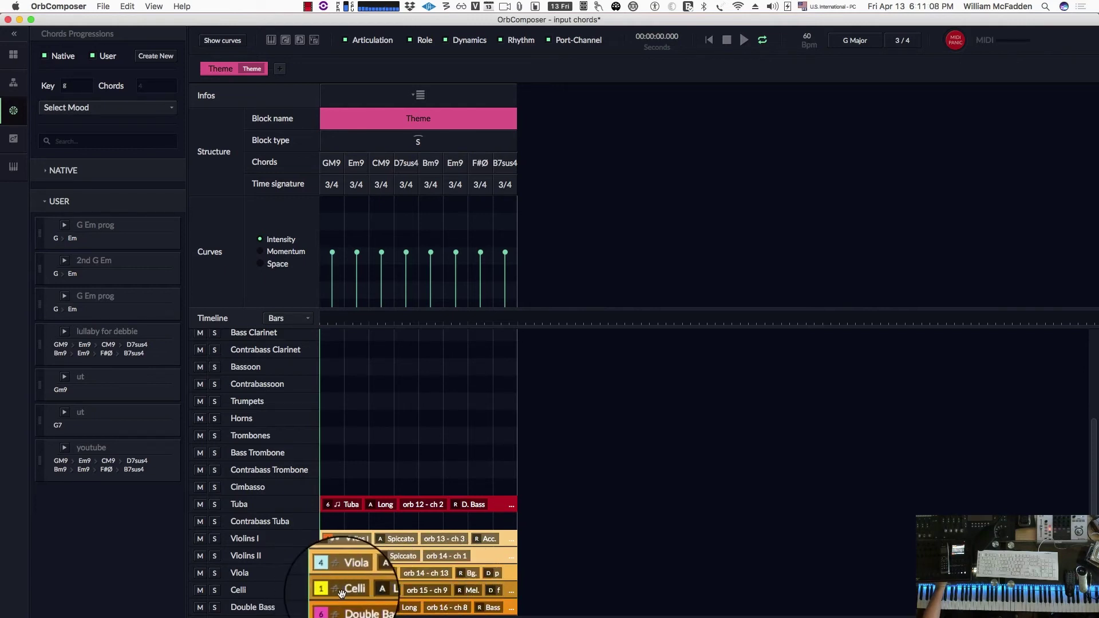
- Solo Celli, start Theme playback, and add Viola and Double Bass to the solo
{"action": "left_click", "coordinate": [216, 592]}
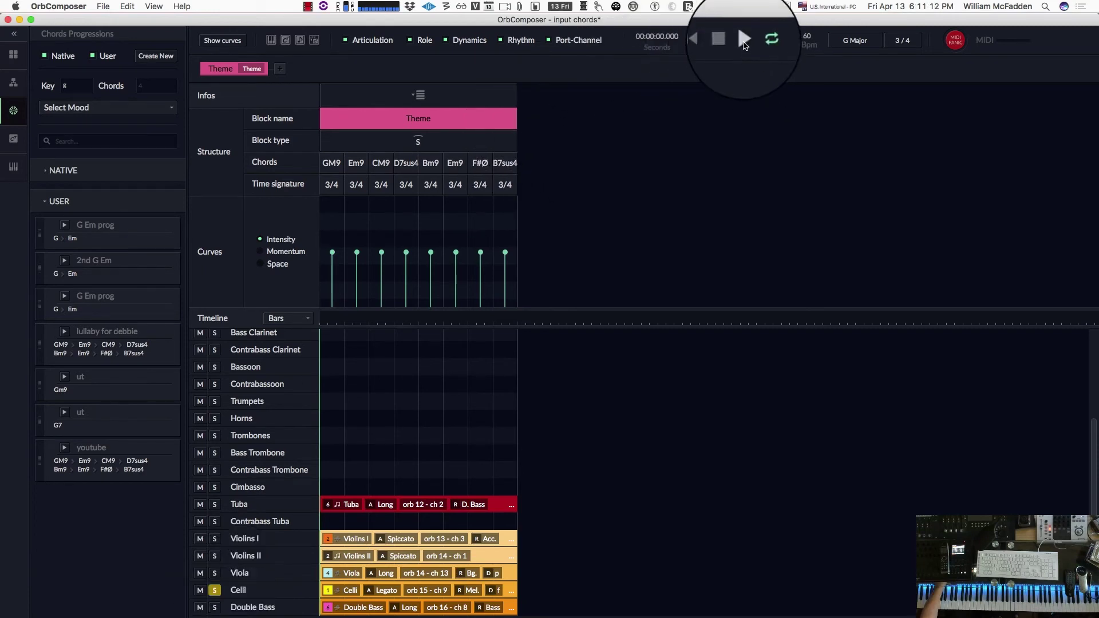
{"action": "left_click", "coordinate": [744, 40]}
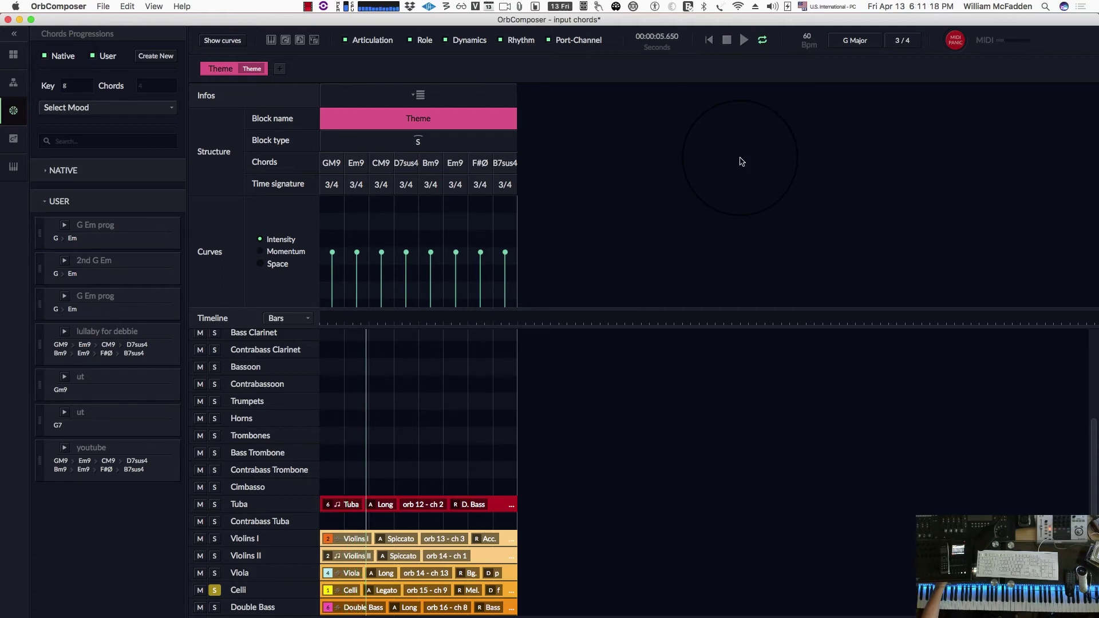
{"action": "left_click", "coordinate": [214, 575]}
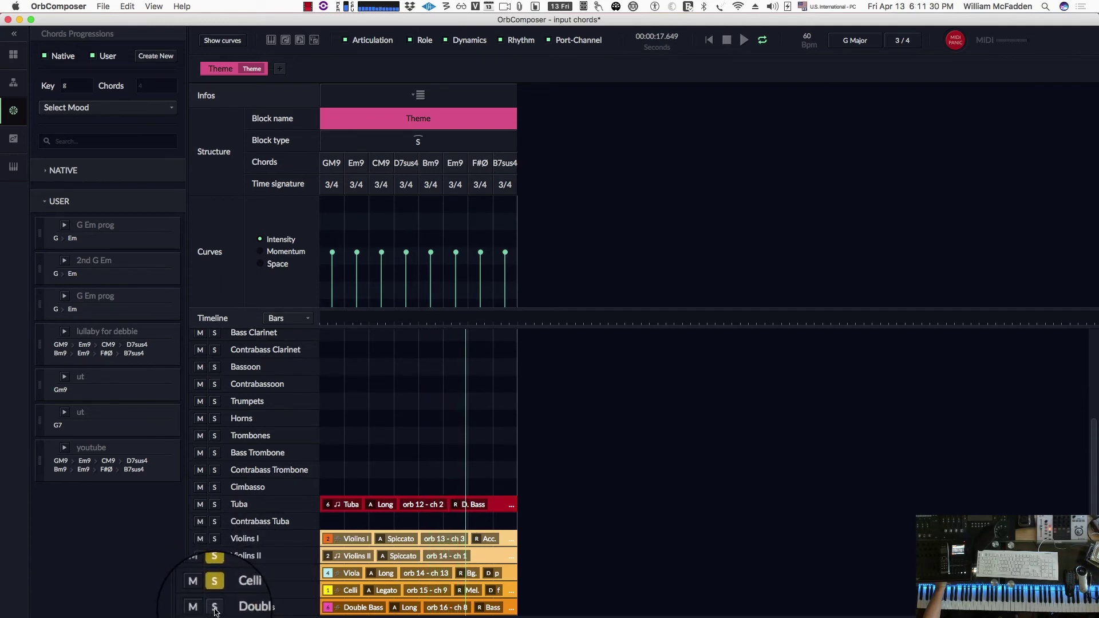
{"action": "left_click", "coordinate": [215, 609]}
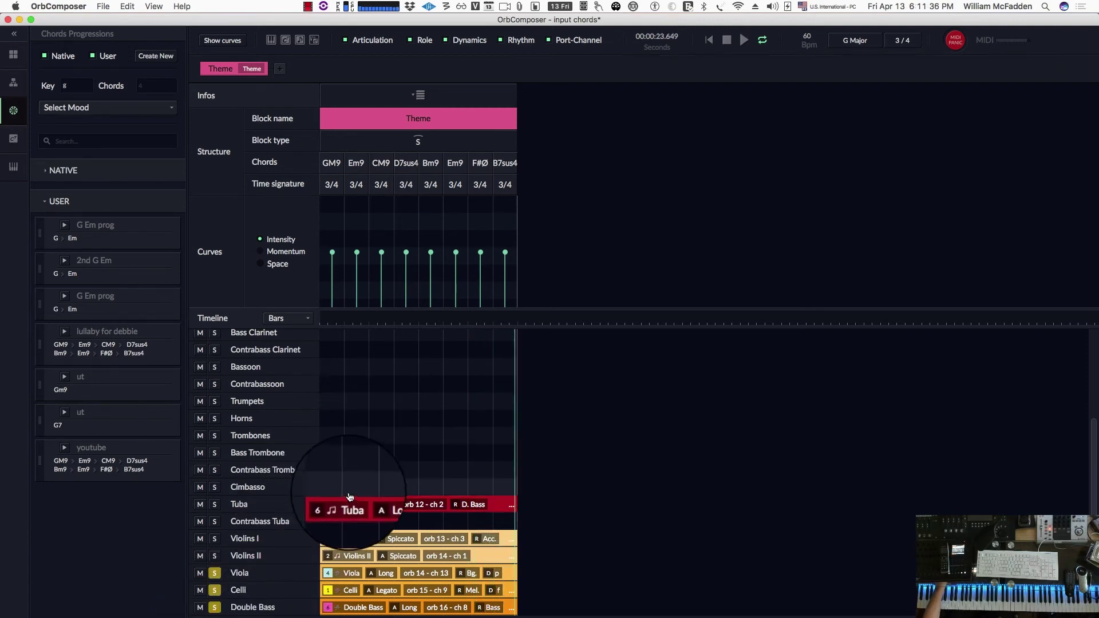
- Add Violins II, Violins I, Tuba and Piccolo to the soloed tracks
{"action": "left_click", "coordinate": [217, 560]}
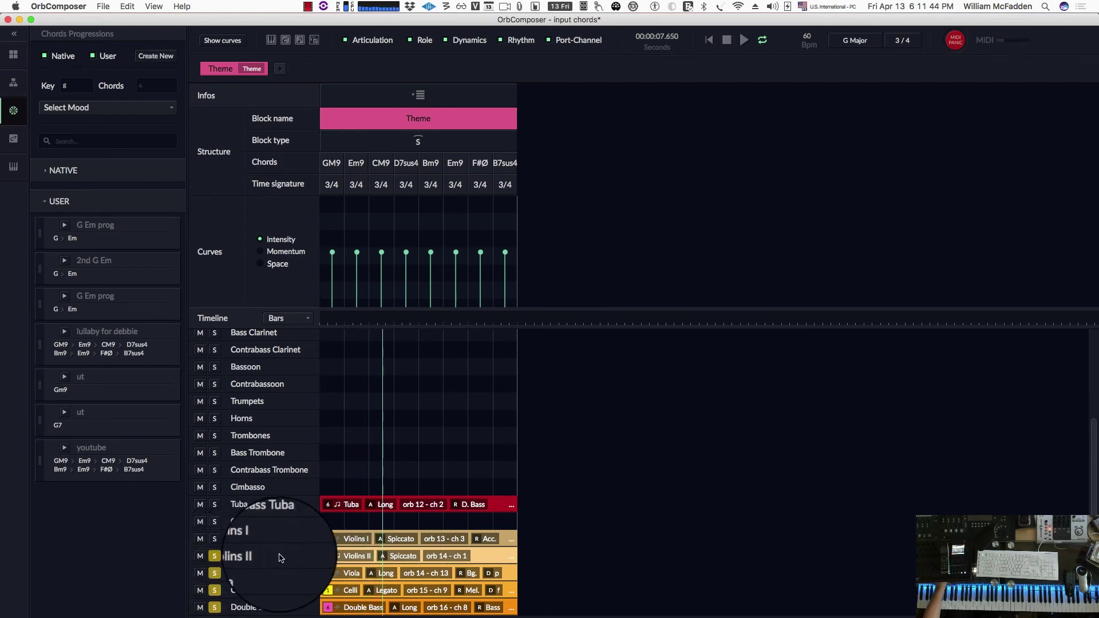
{"action": "left_click", "coordinate": [215, 540]}
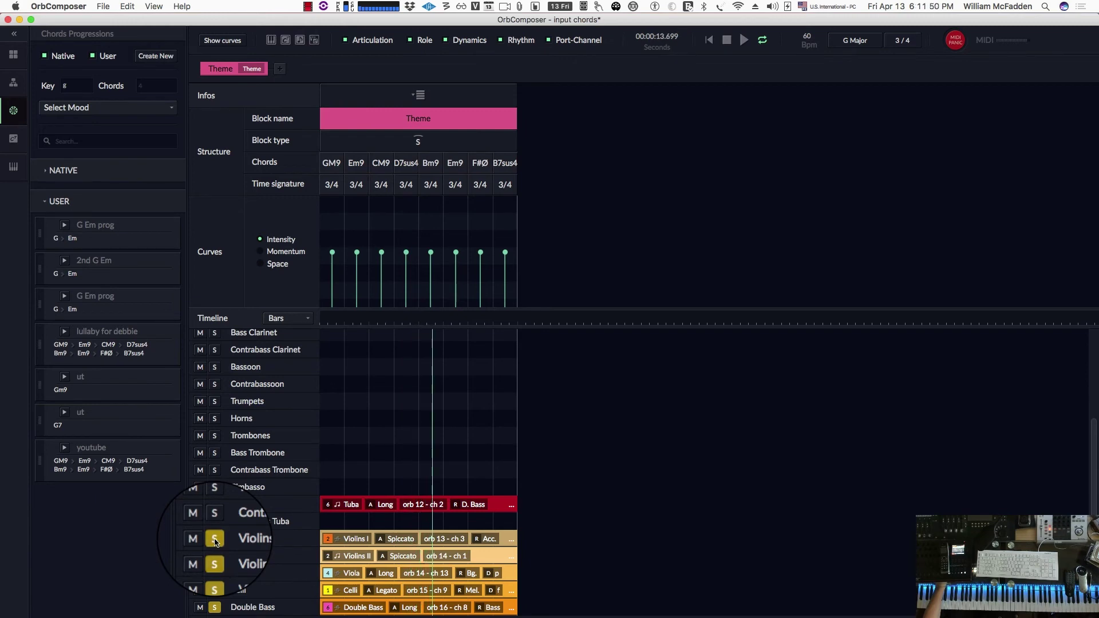
{"action": "left_click", "coordinate": [215, 504]}
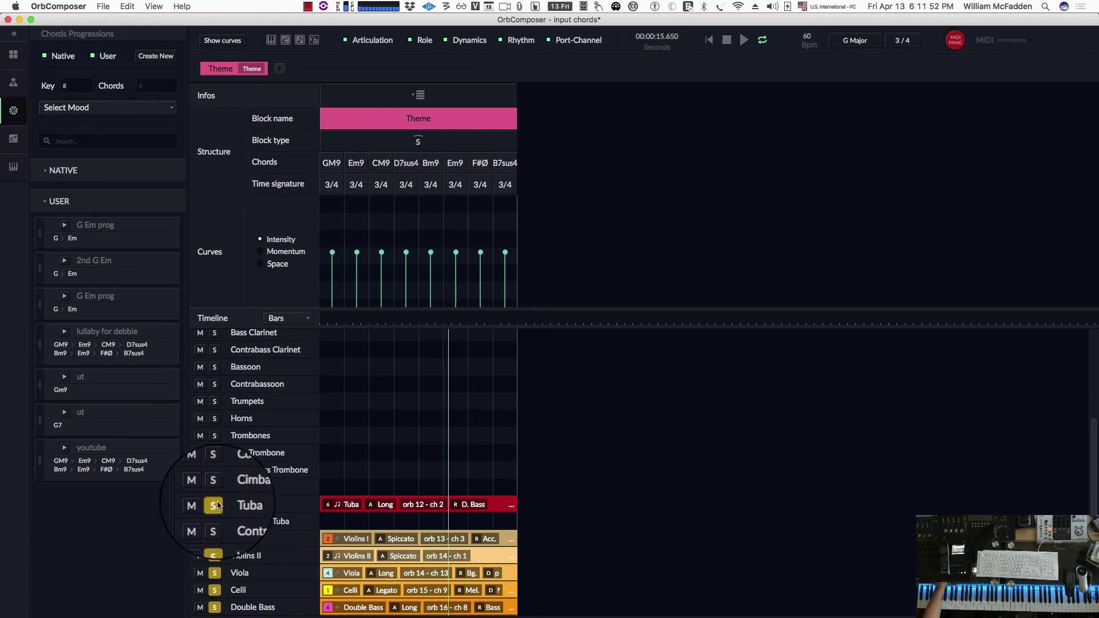
{"action": "scroll", "coordinate": [357, 399], "scroll_direction": "up", "scroll_amount": 5}
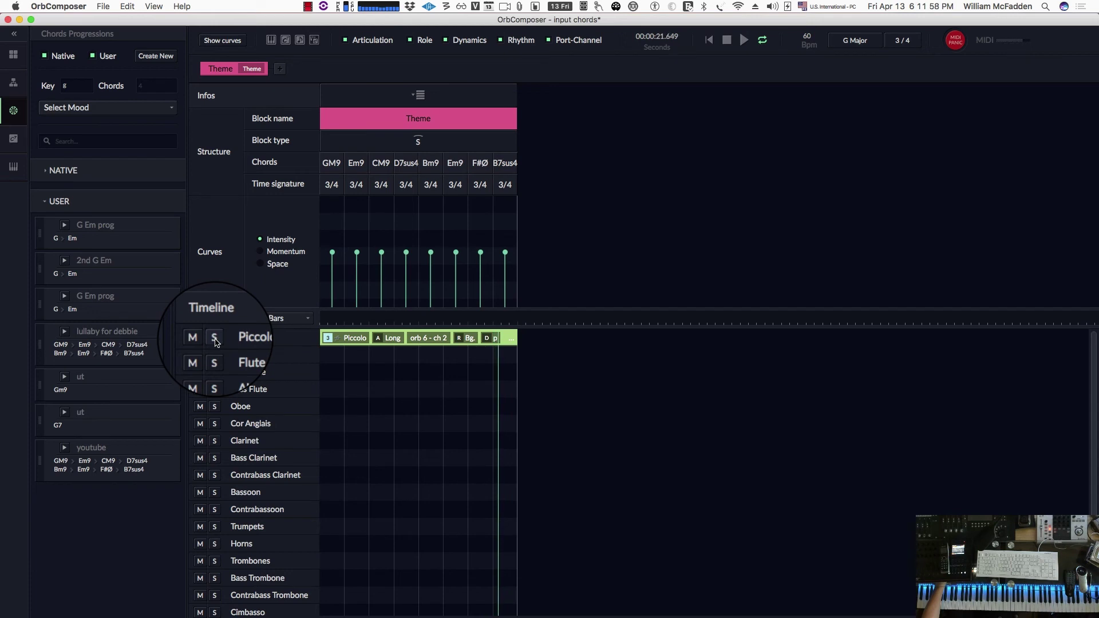
{"action": "left_click", "coordinate": [215, 339]}
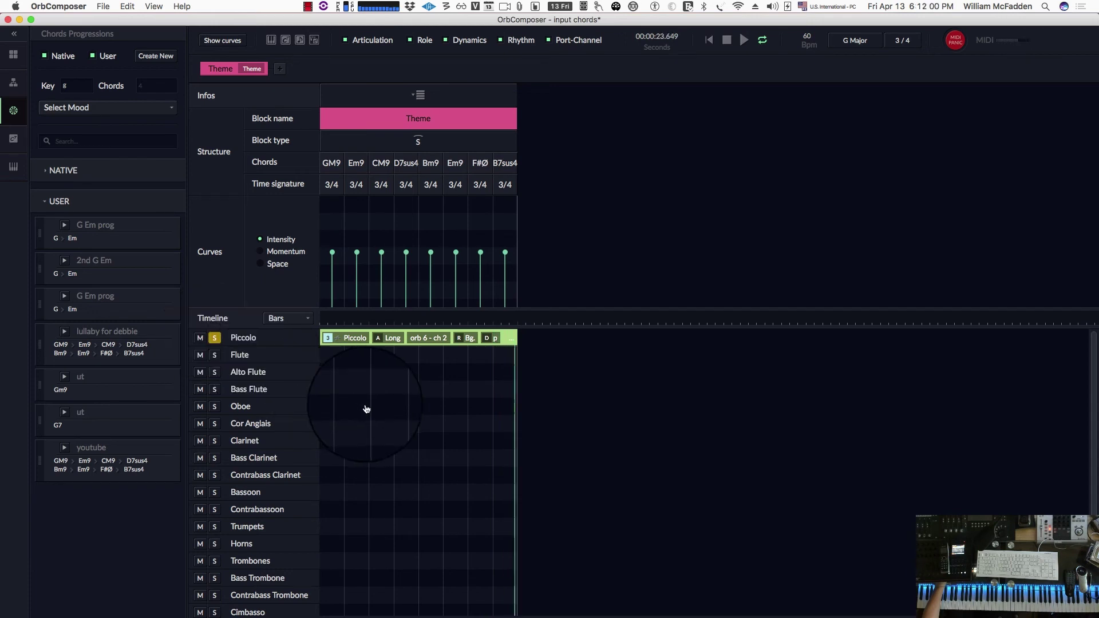
- Set the Piccolo clip's dynamics to Straight pp in its clip settings and apply
{"action": "double_click", "coordinate": [356, 339]}
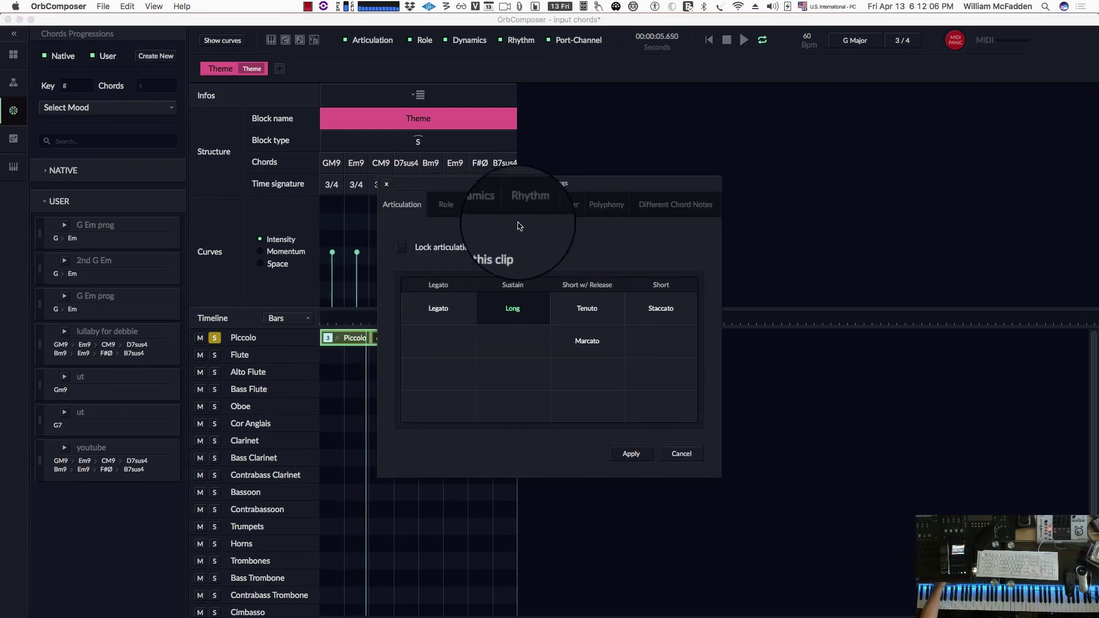
{"action": "left_click", "coordinate": [486, 205]}
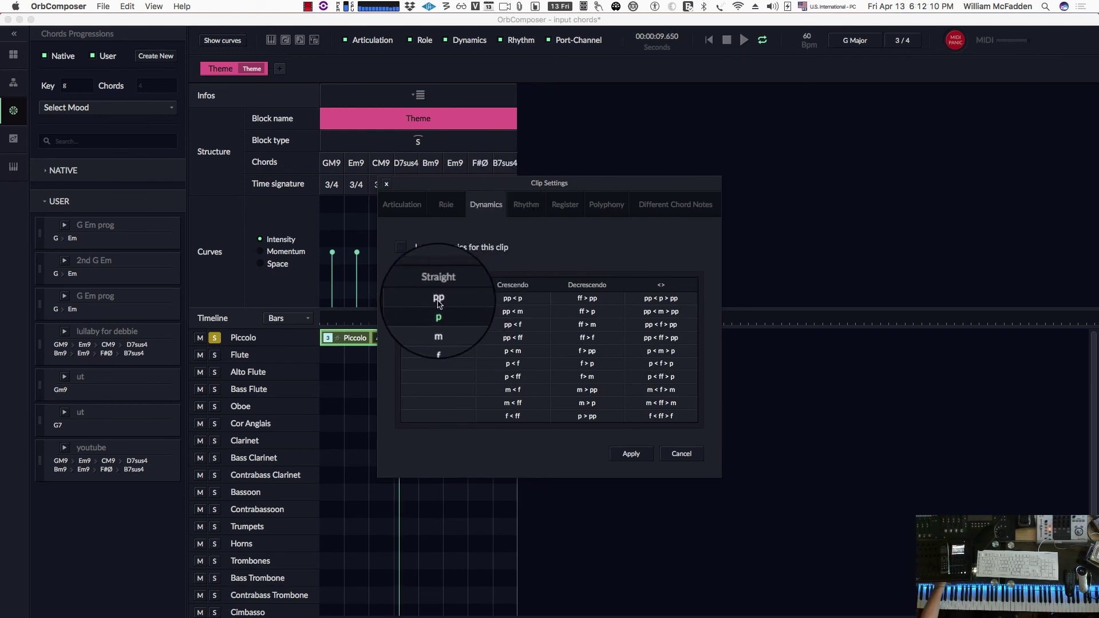
{"action": "left_click", "coordinate": [439, 298]}
{"action": "left_click", "coordinate": [622, 442]}
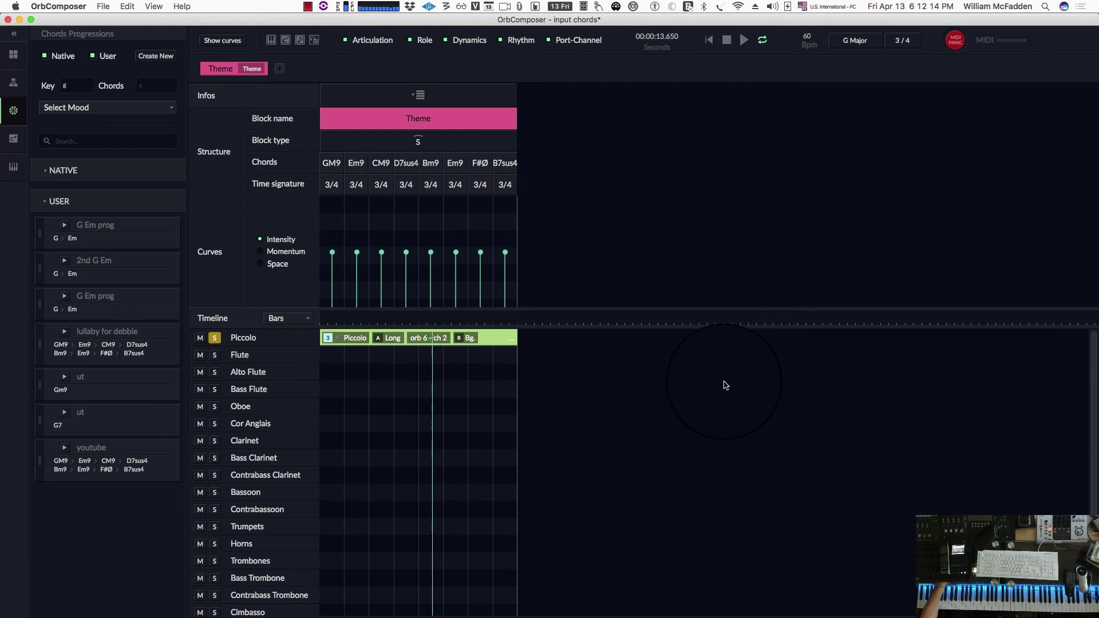
- Listen to the string tracks, then stop playback at 00:00:23.850
{"action": "scroll", "coordinate": [641, 430], "scroll_direction": "down", "scroll_amount": 5}
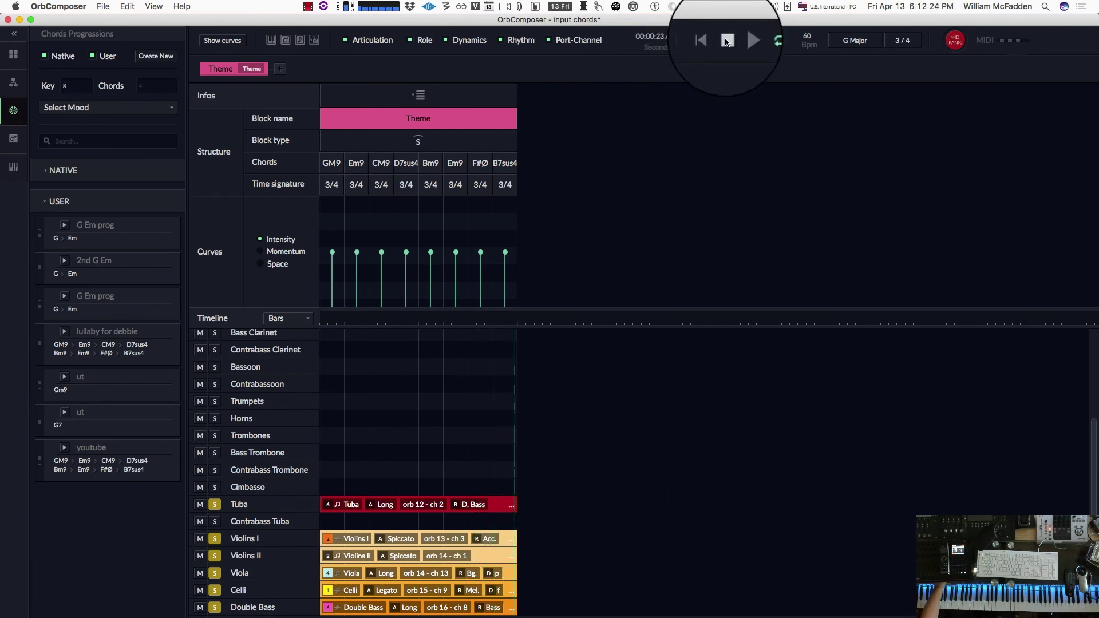
{"action": "left_click", "coordinate": [726, 41]}
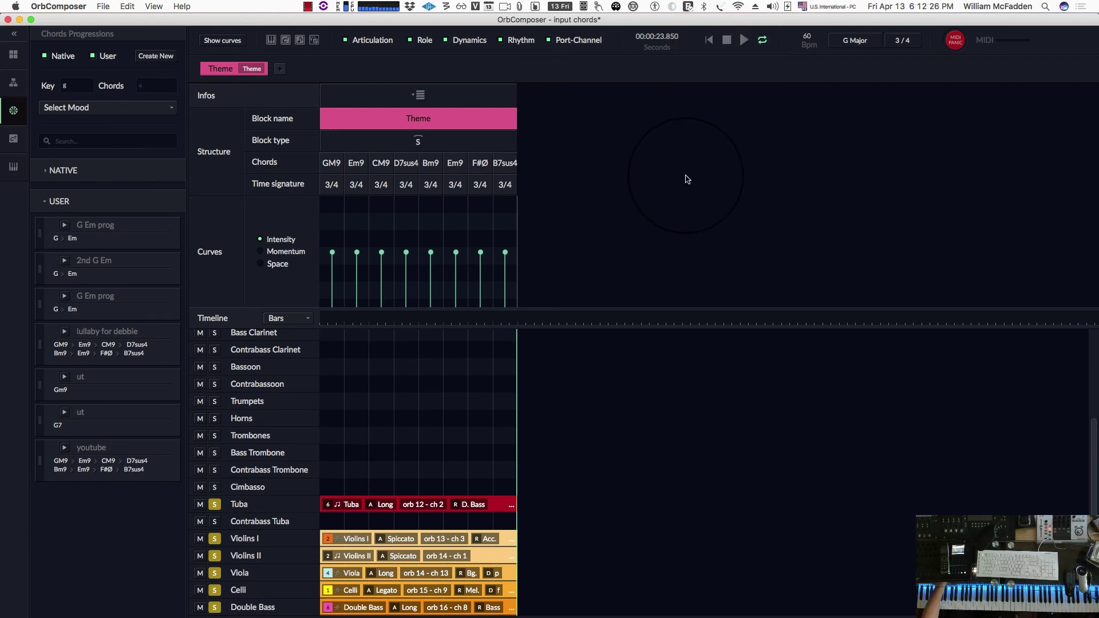